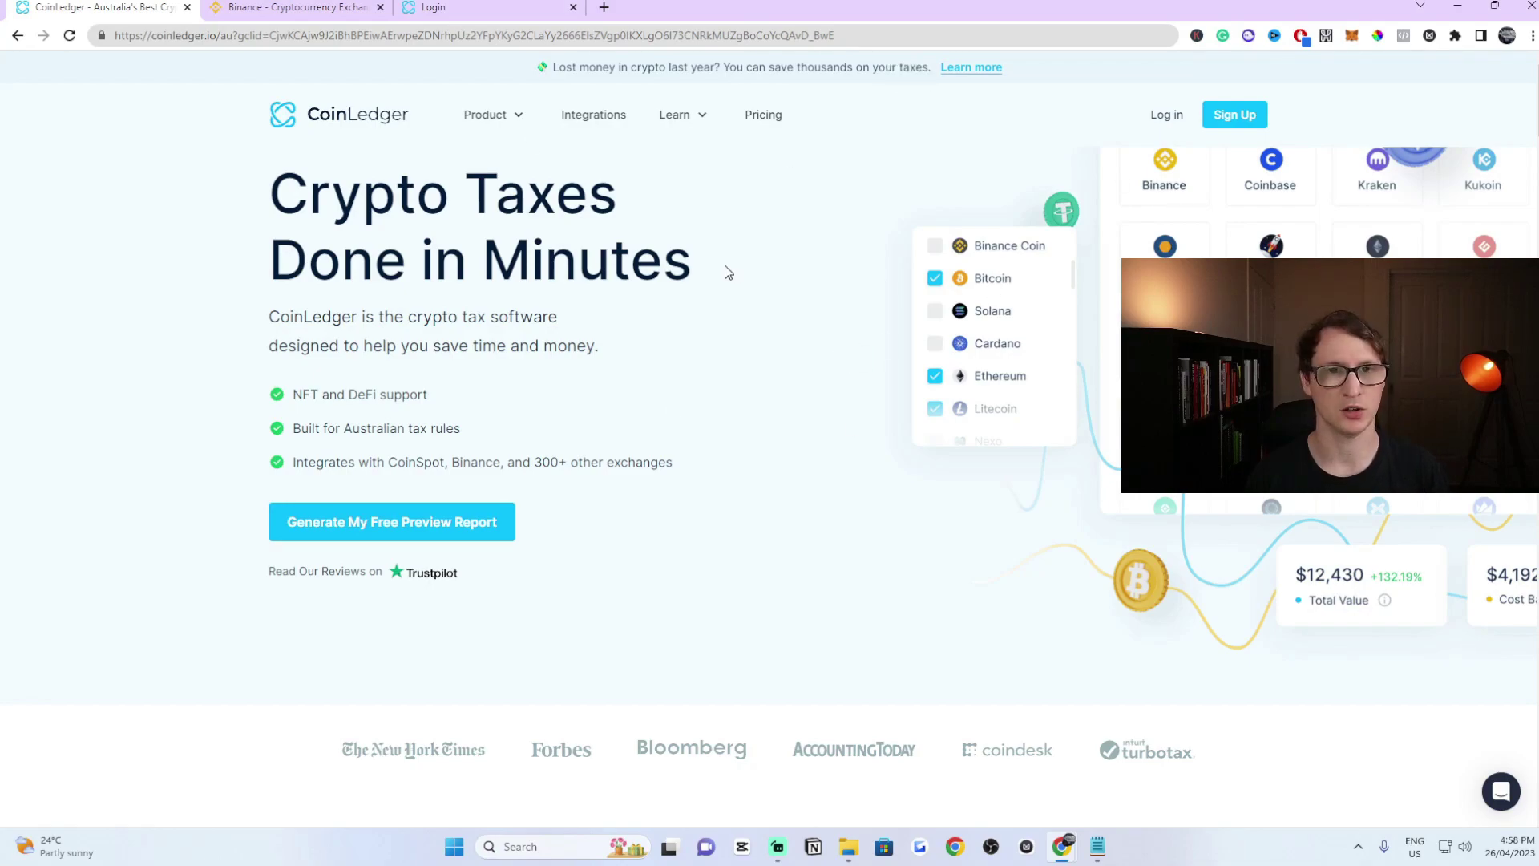
- Go from the coinledger.io homepage to the app's login page via Sign Up
{"action": "left_click_drag", "start_coordinate": [726, 273], "coordinate": [264, 197]}
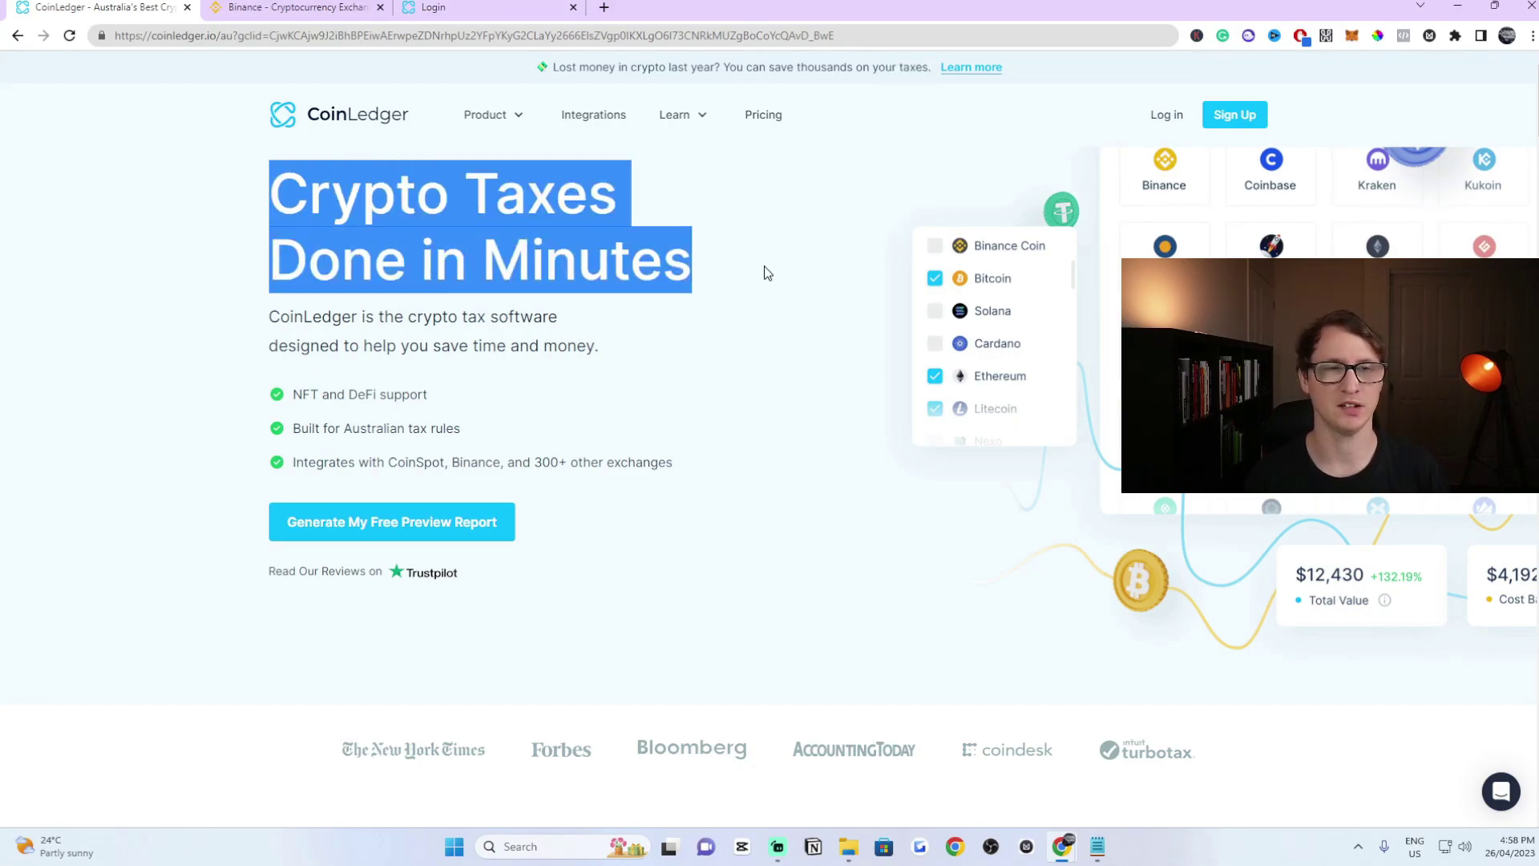
{"action": "left_click", "coordinate": [769, 377]}
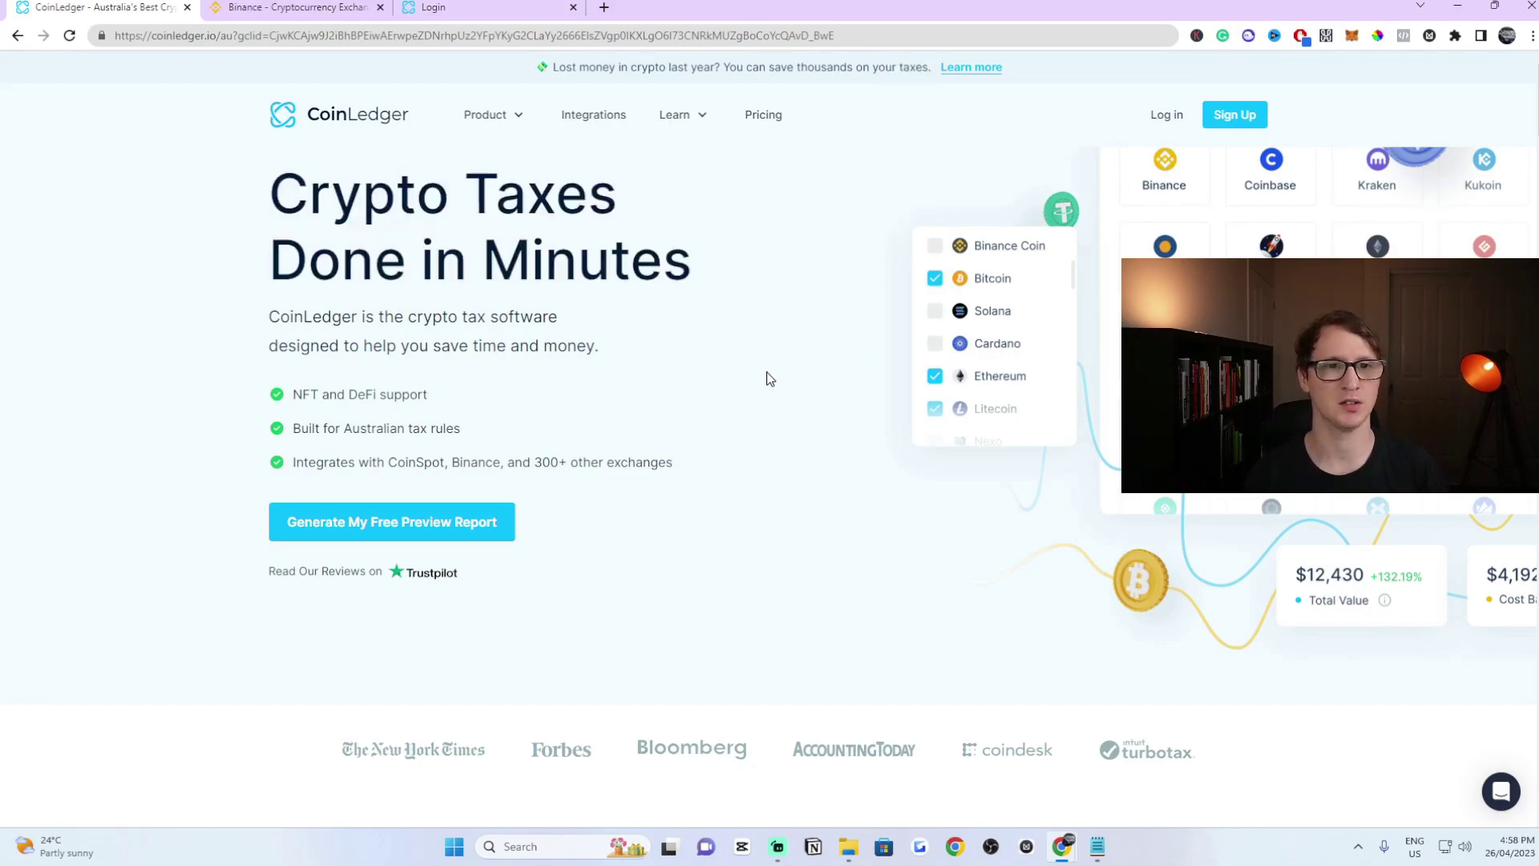
{"action": "left_click", "coordinate": [1237, 121]}
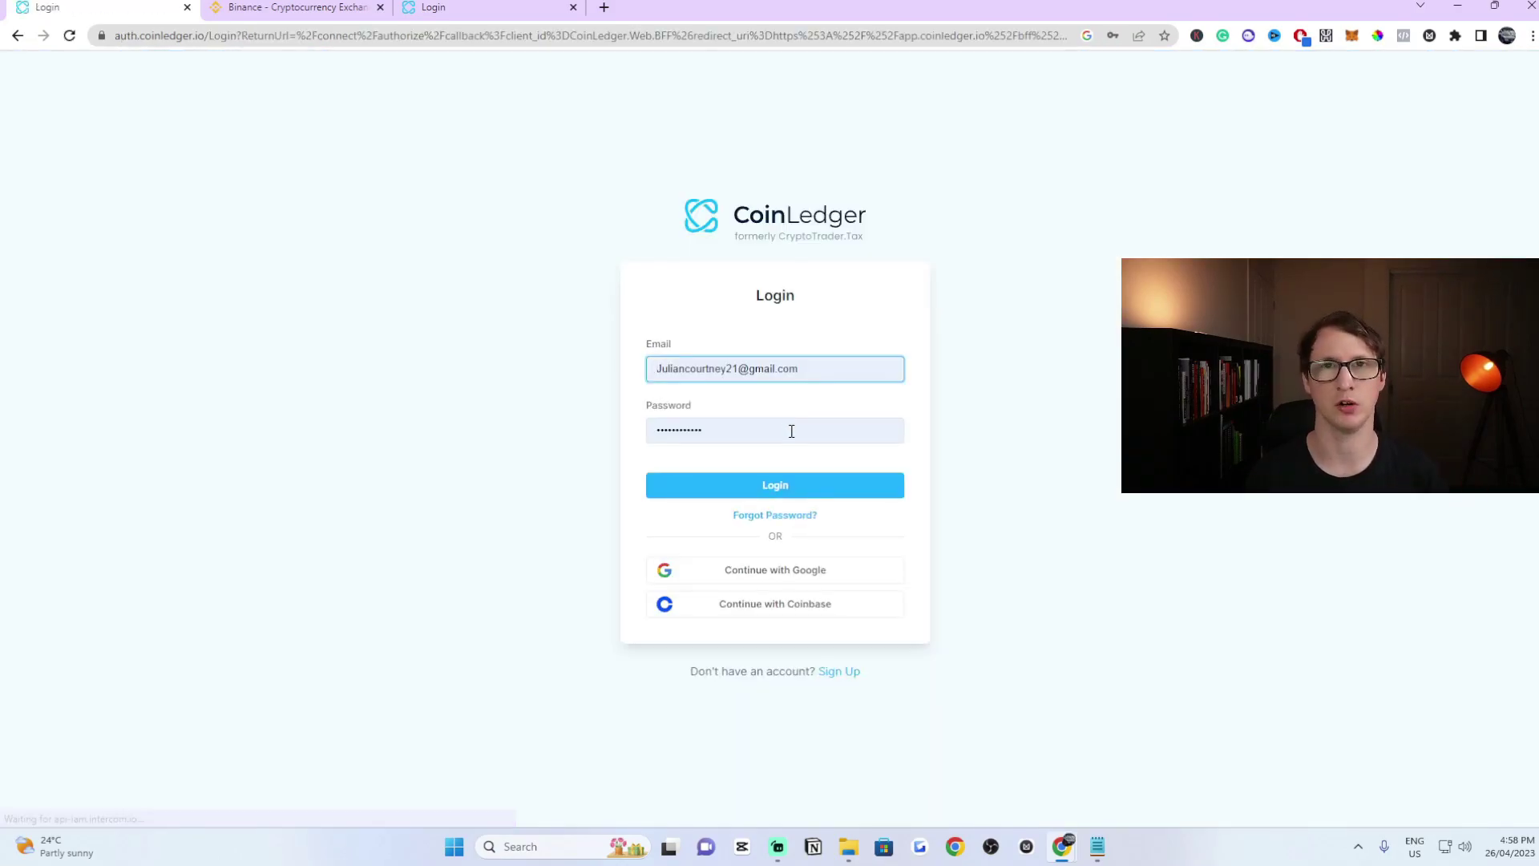
- Bring up the new-account Sign Up form and dismiss the saved email suggestions
{"action": "left_click", "coordinate": [844, 674]}
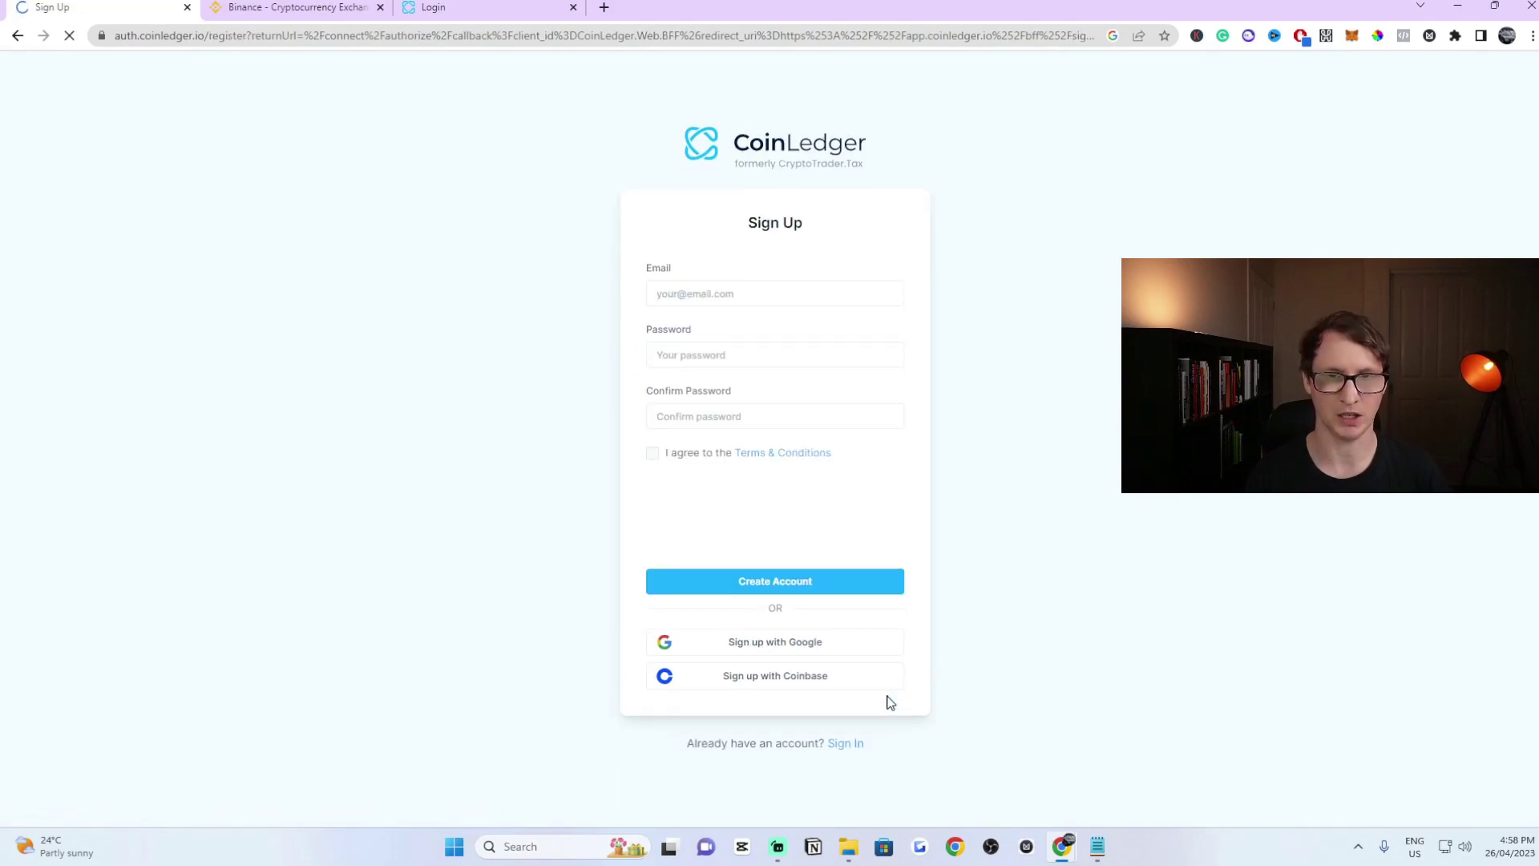
{"action": "left_click", "coordinate": [705, 298]}
{"action": "left_click", "coordinate": [698, 252]}
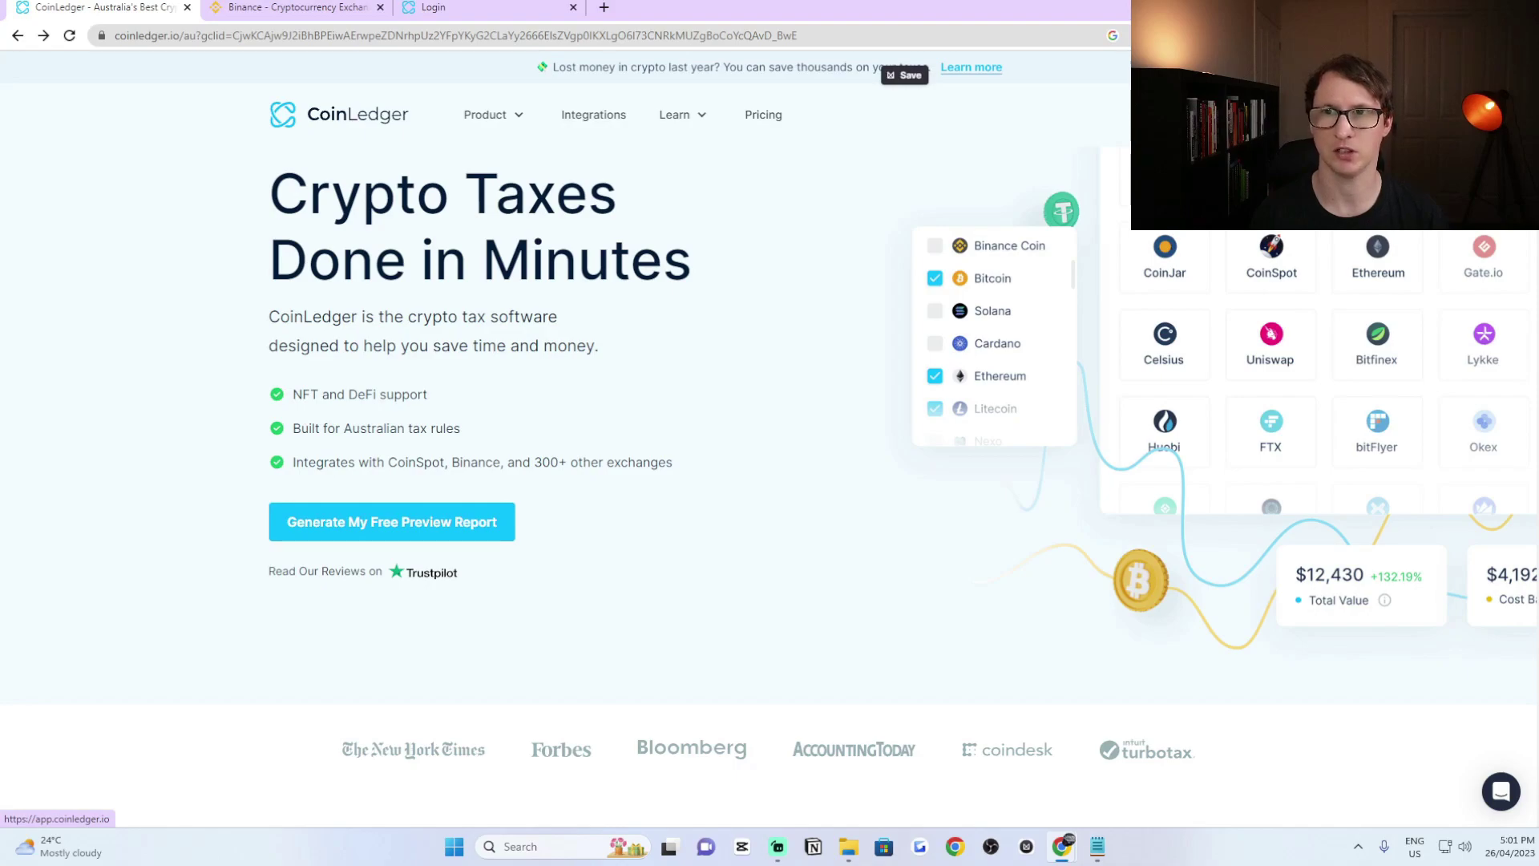
- Log in to app.coinledger.io to reach the Import page listing MetaMask and Swyftx
{"action": "left_click", "coordinate": [1170, 115]}
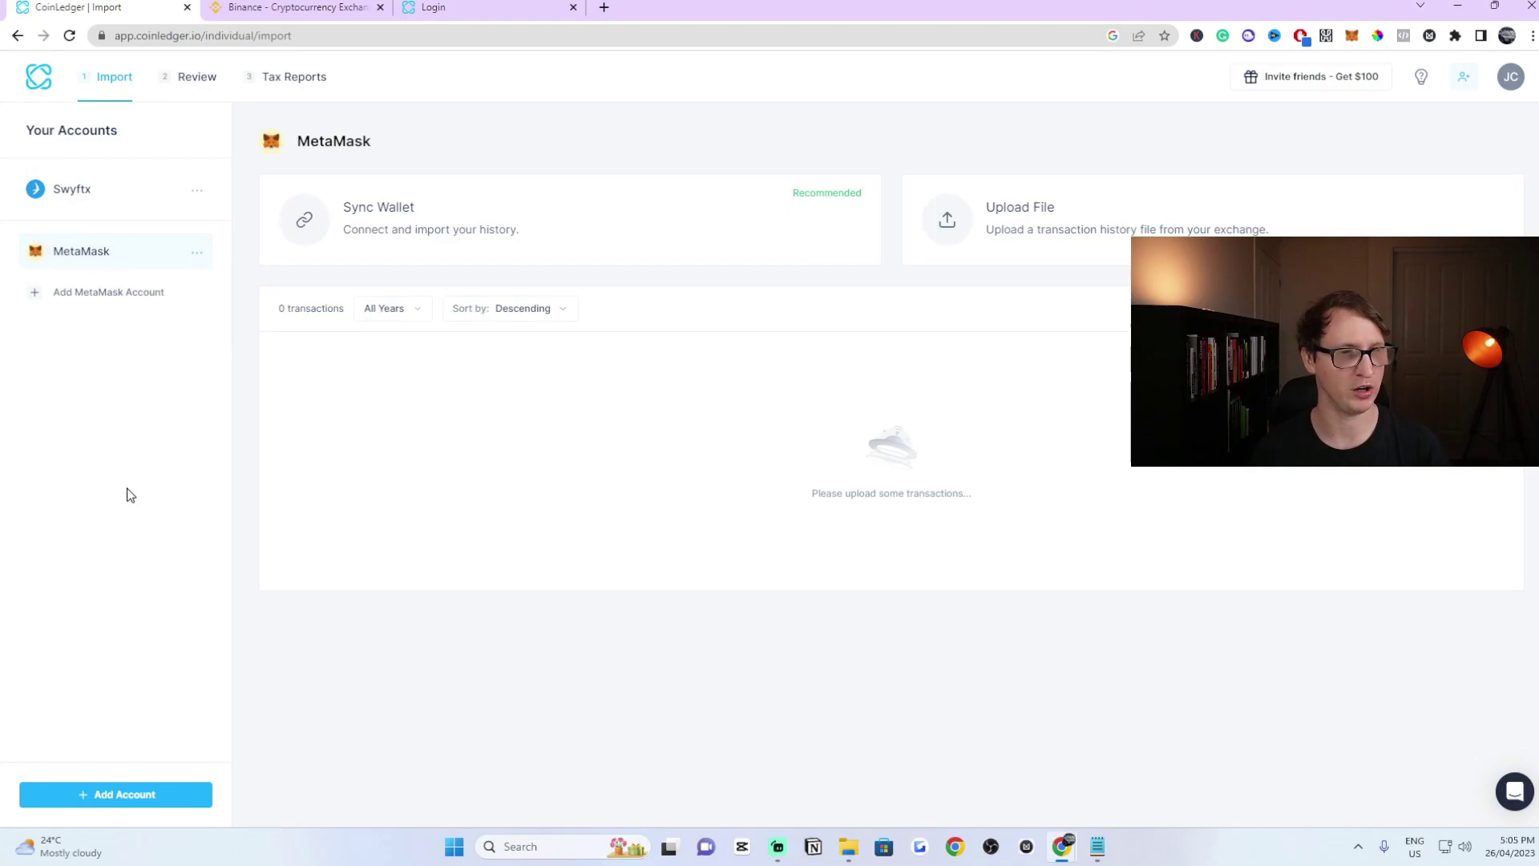
- Search 'binance' in Add Account, add the Binance tile, and bring up the platform list again
{"action": "left_click", "coordinate": [122, 801]}
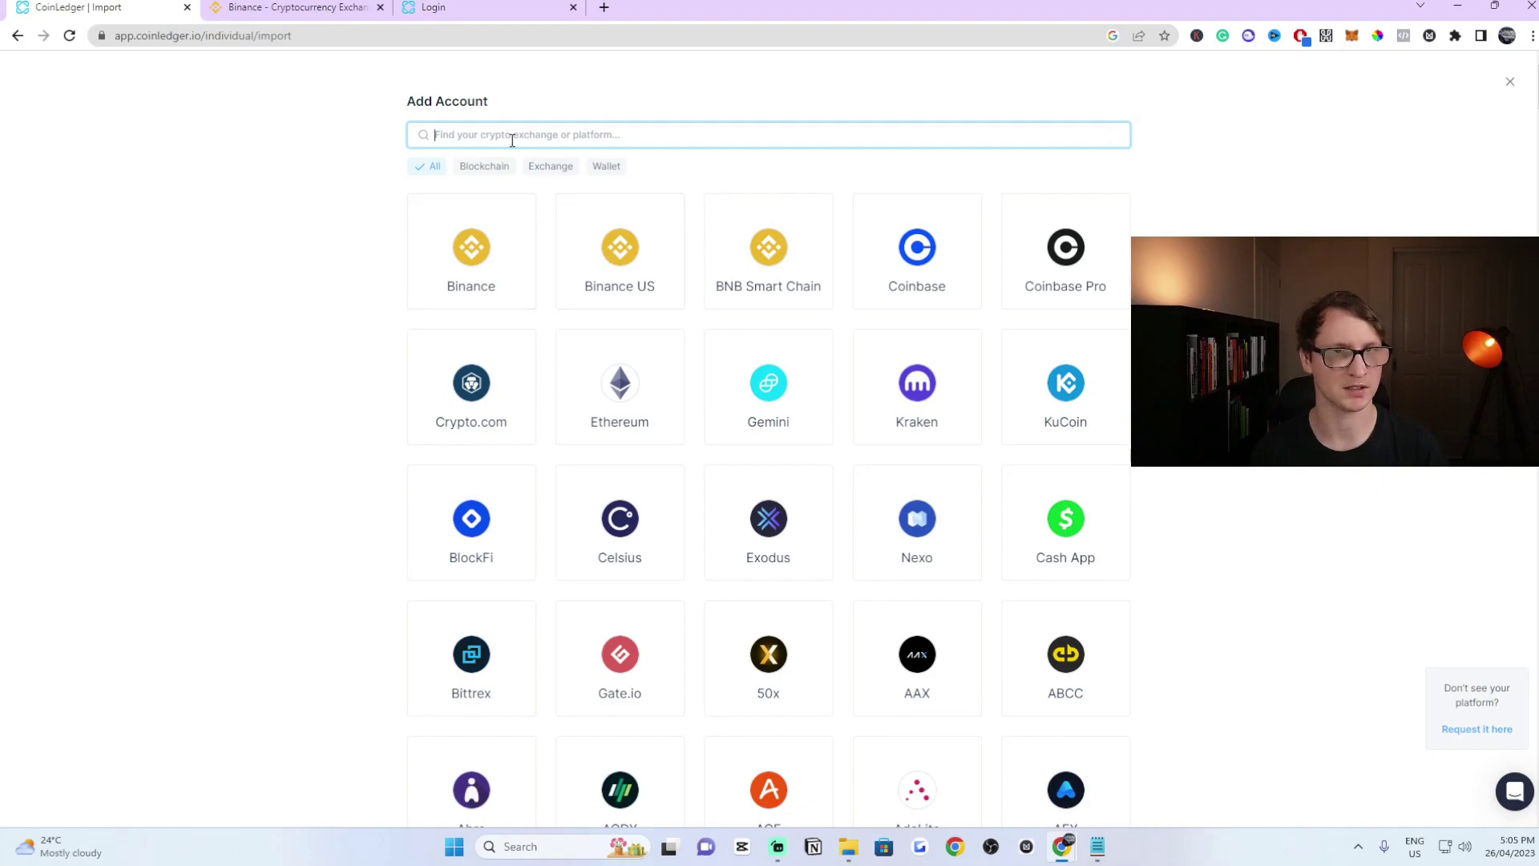
{"action": "type", "text": "b"}
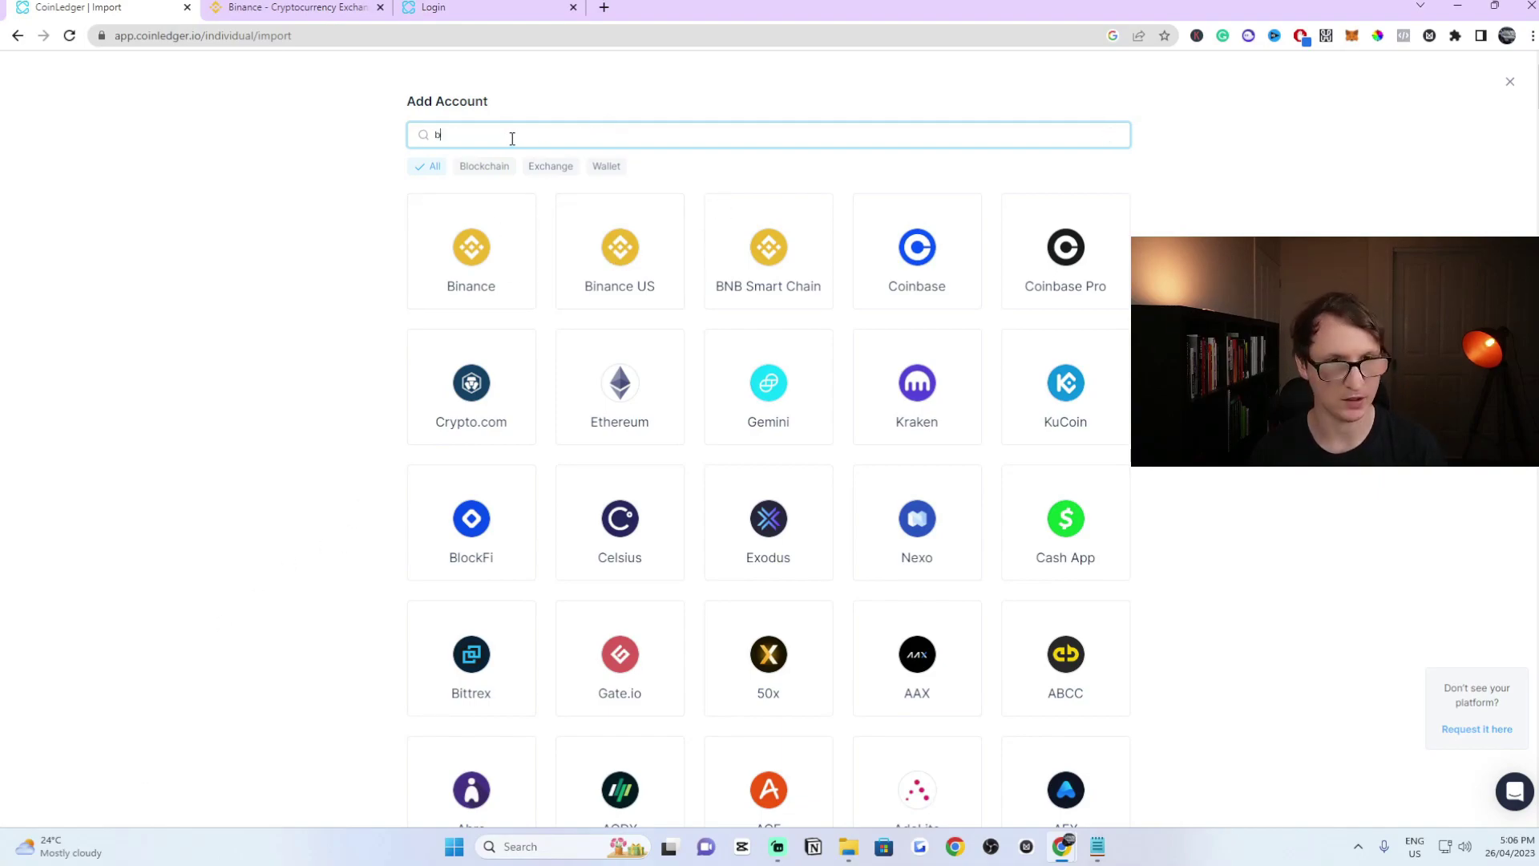
{"action": "type", "text": "inance"}
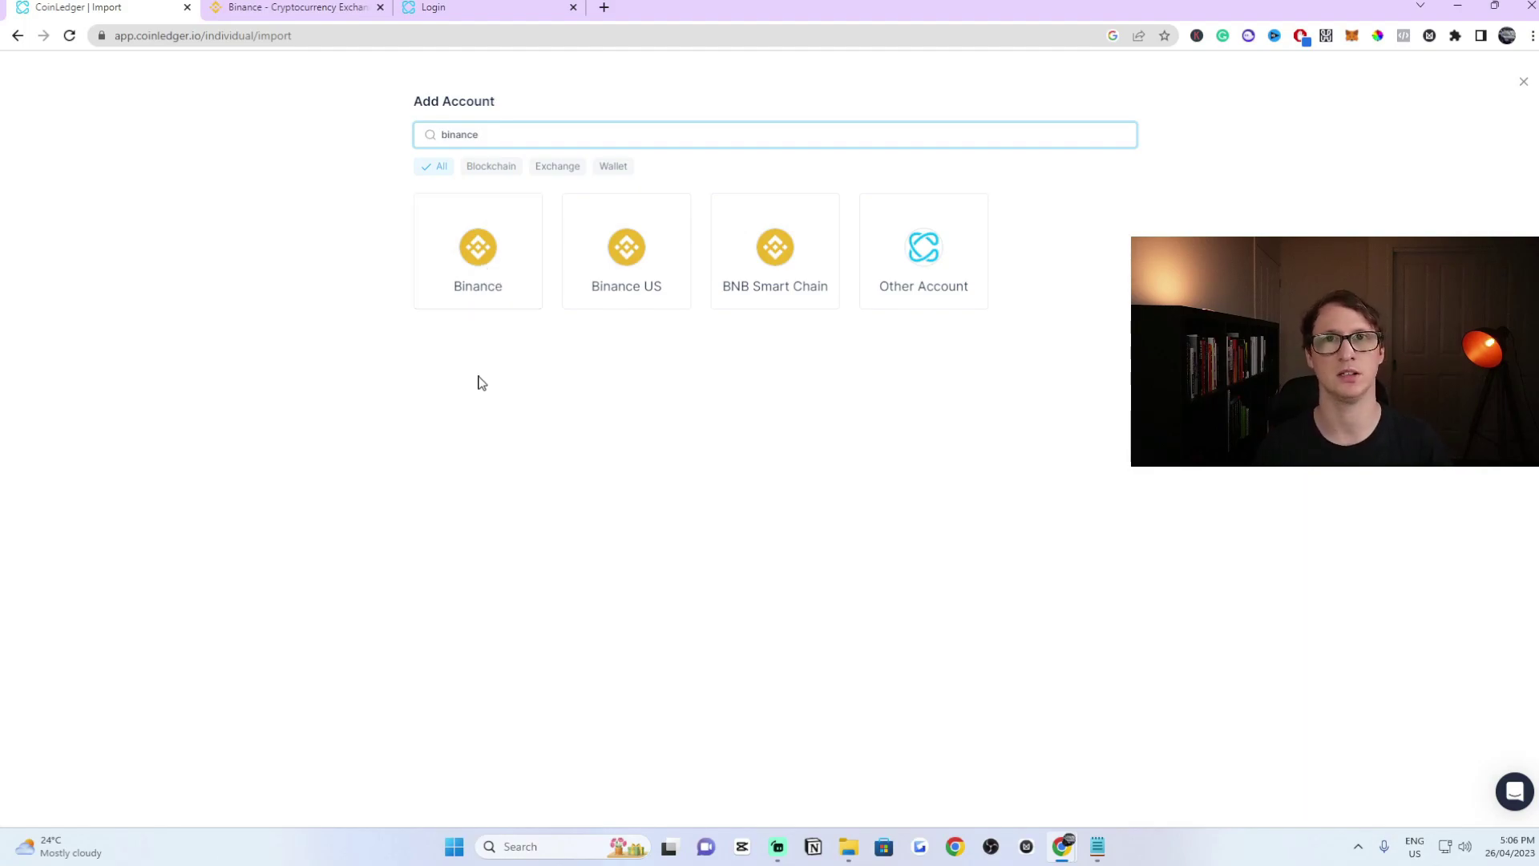
{"action": "left_click", "coordinate": [490, 252]}
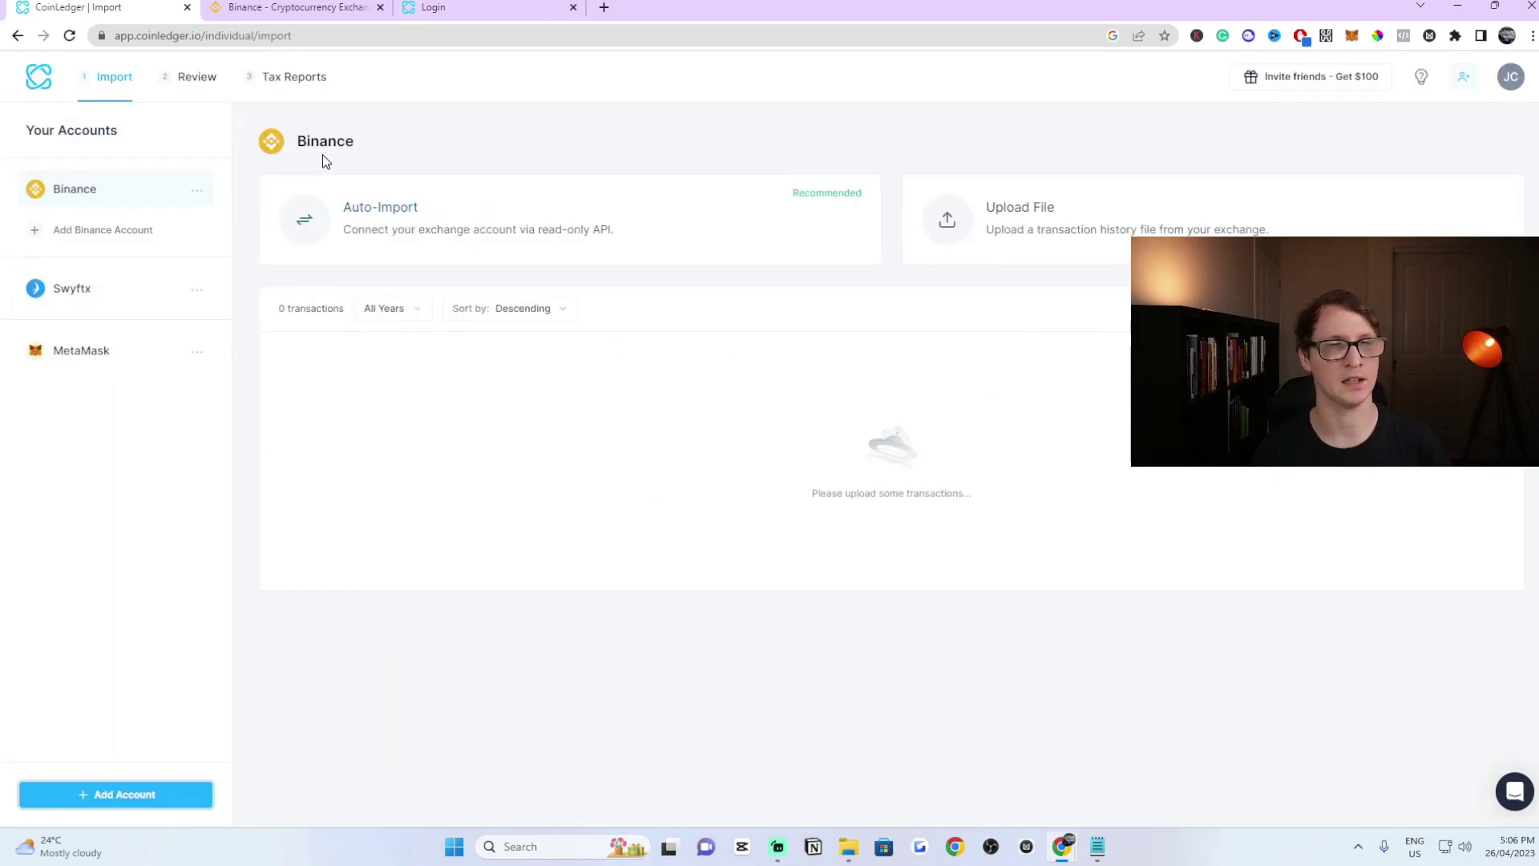
{"action": "left_click", "coordinate": [132, 794]}
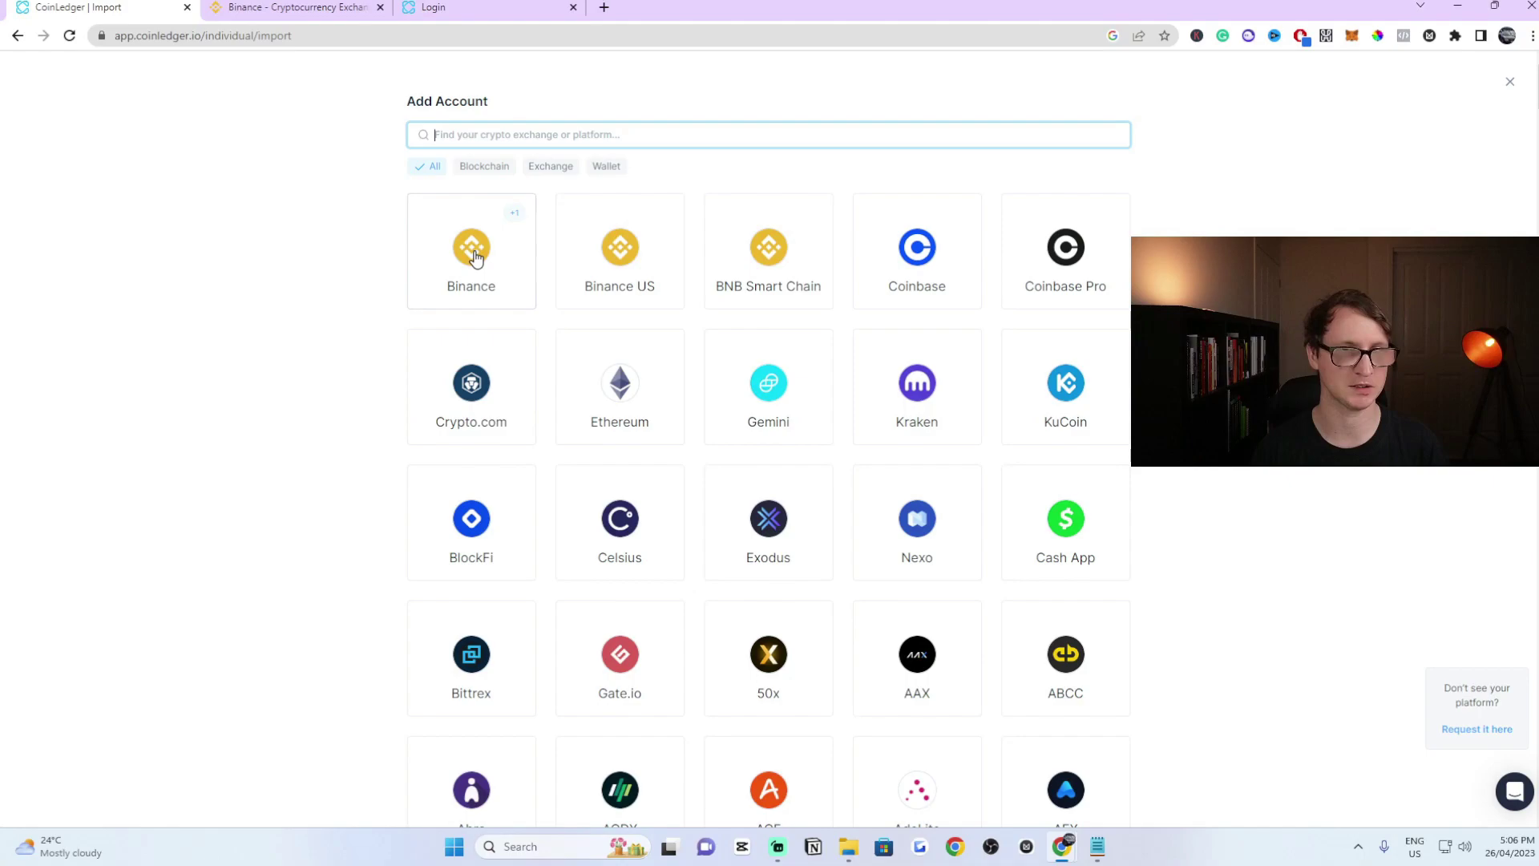
- Close the platform list, select the Binance account name, and switch to the Binance website
{"action": "left_click", "coordinate": [1508, 83]}
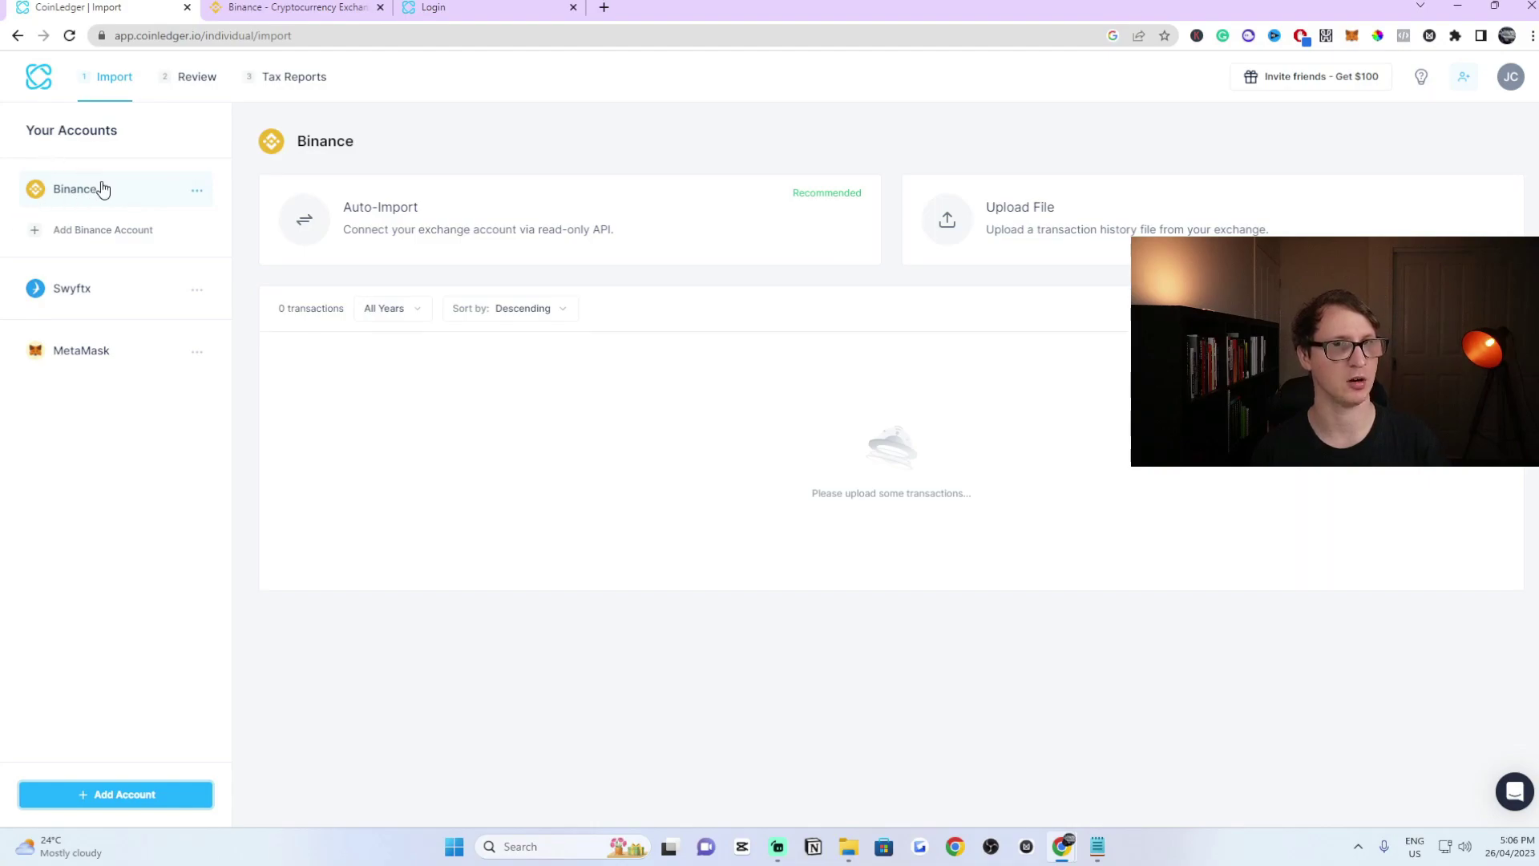
{"action": "double_click", "coordinate": [75, 190]}
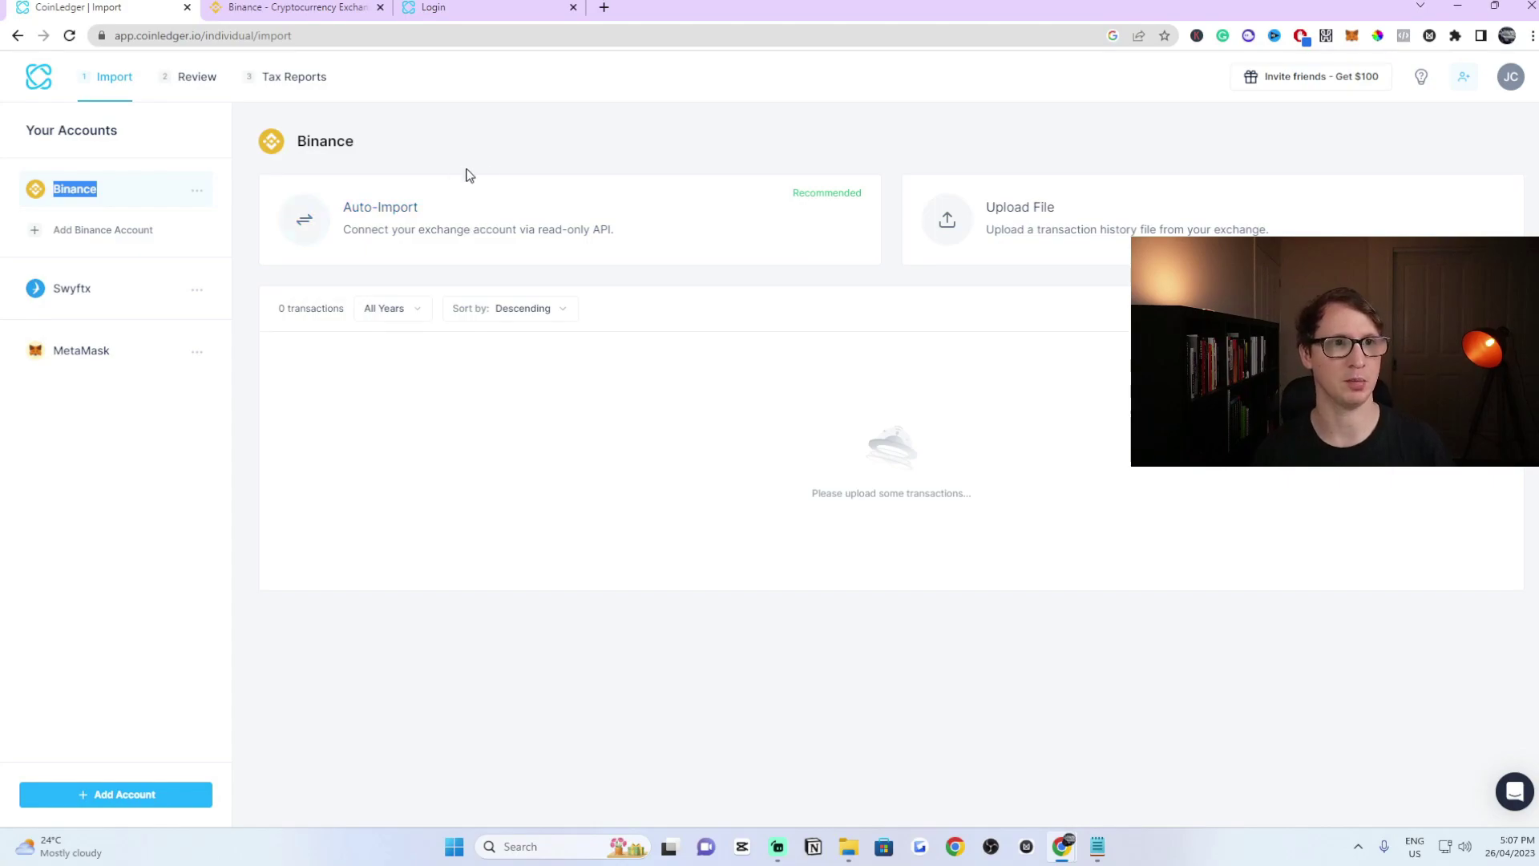
{"action": "left_click", "coordinate": [305, 8]}
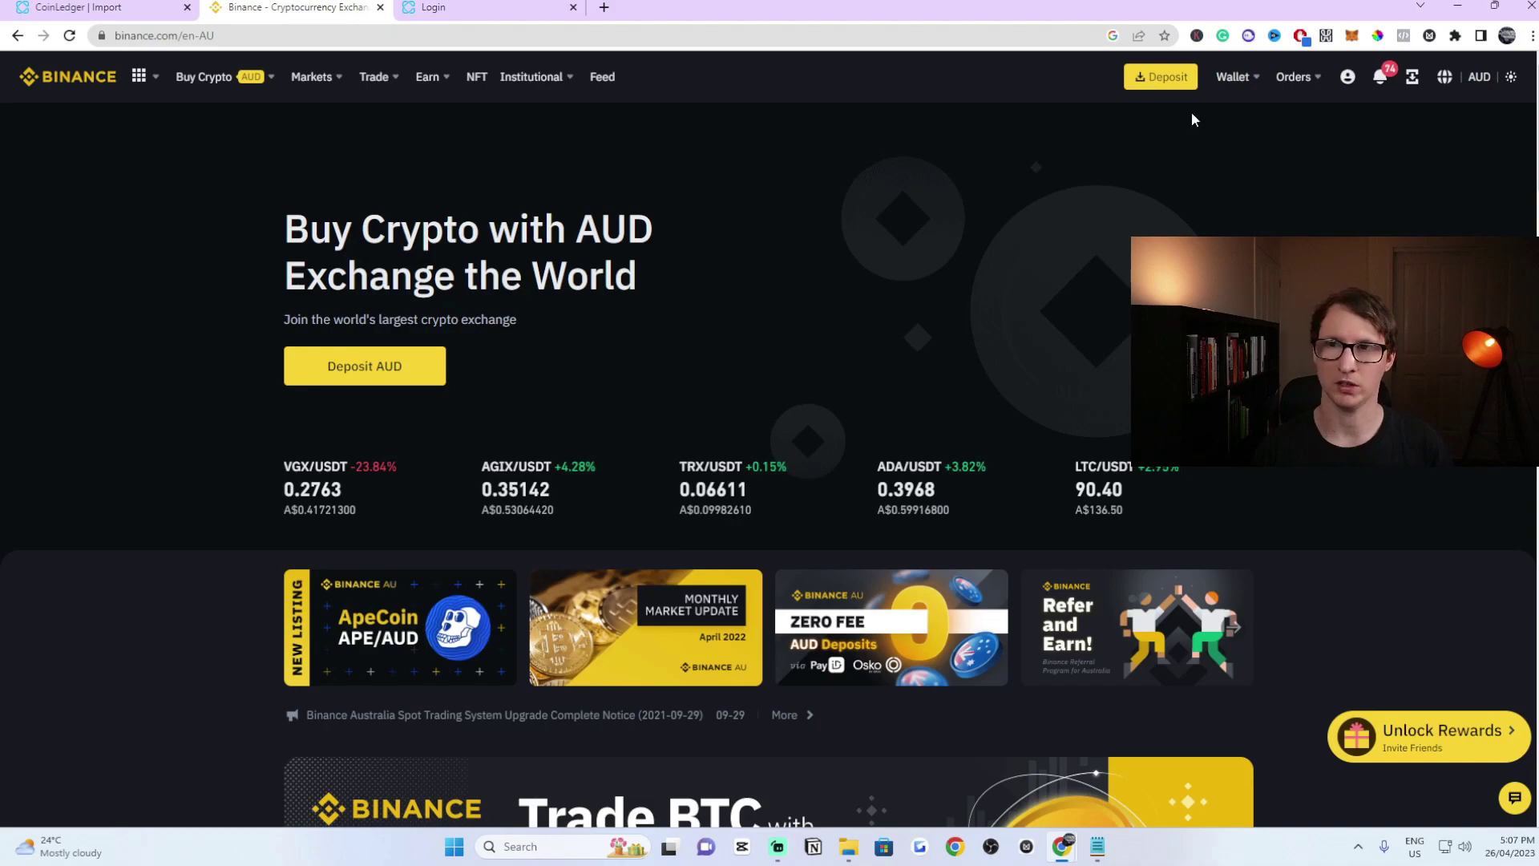
- Go to API Management from the Binance profile menu
{"action": "scroll", "coordinate": [936, 382], "scroll_direction": "down", "scroll_amount": 5}
{"action": "scroll", "coordinate": [936, 383], "scroll_direction": "up", "scroll_amount": 5}
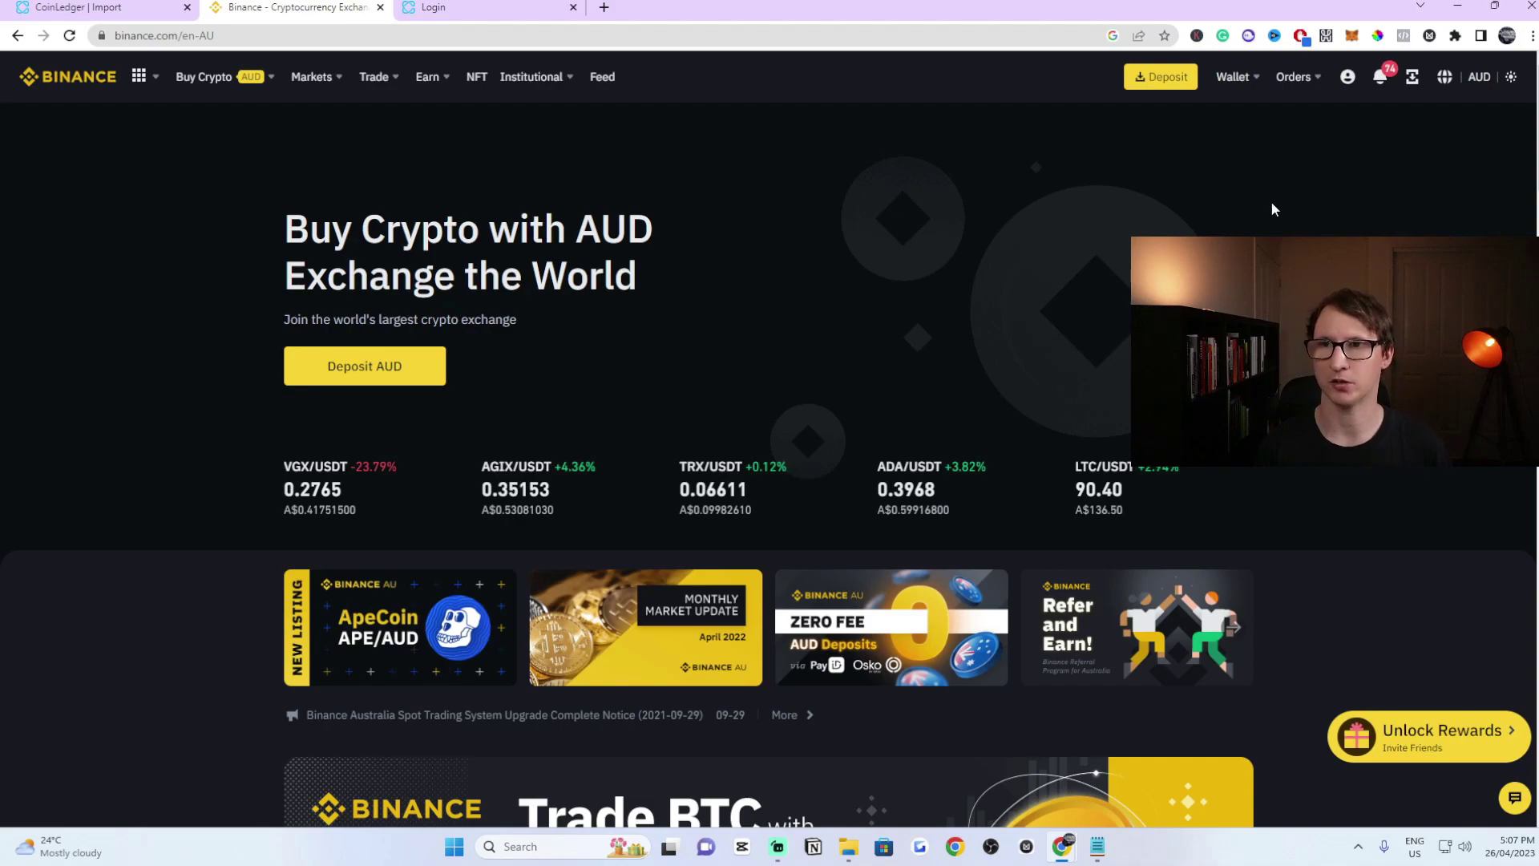
{"action": "mouse_move", "coordinate": [1348, 88]}
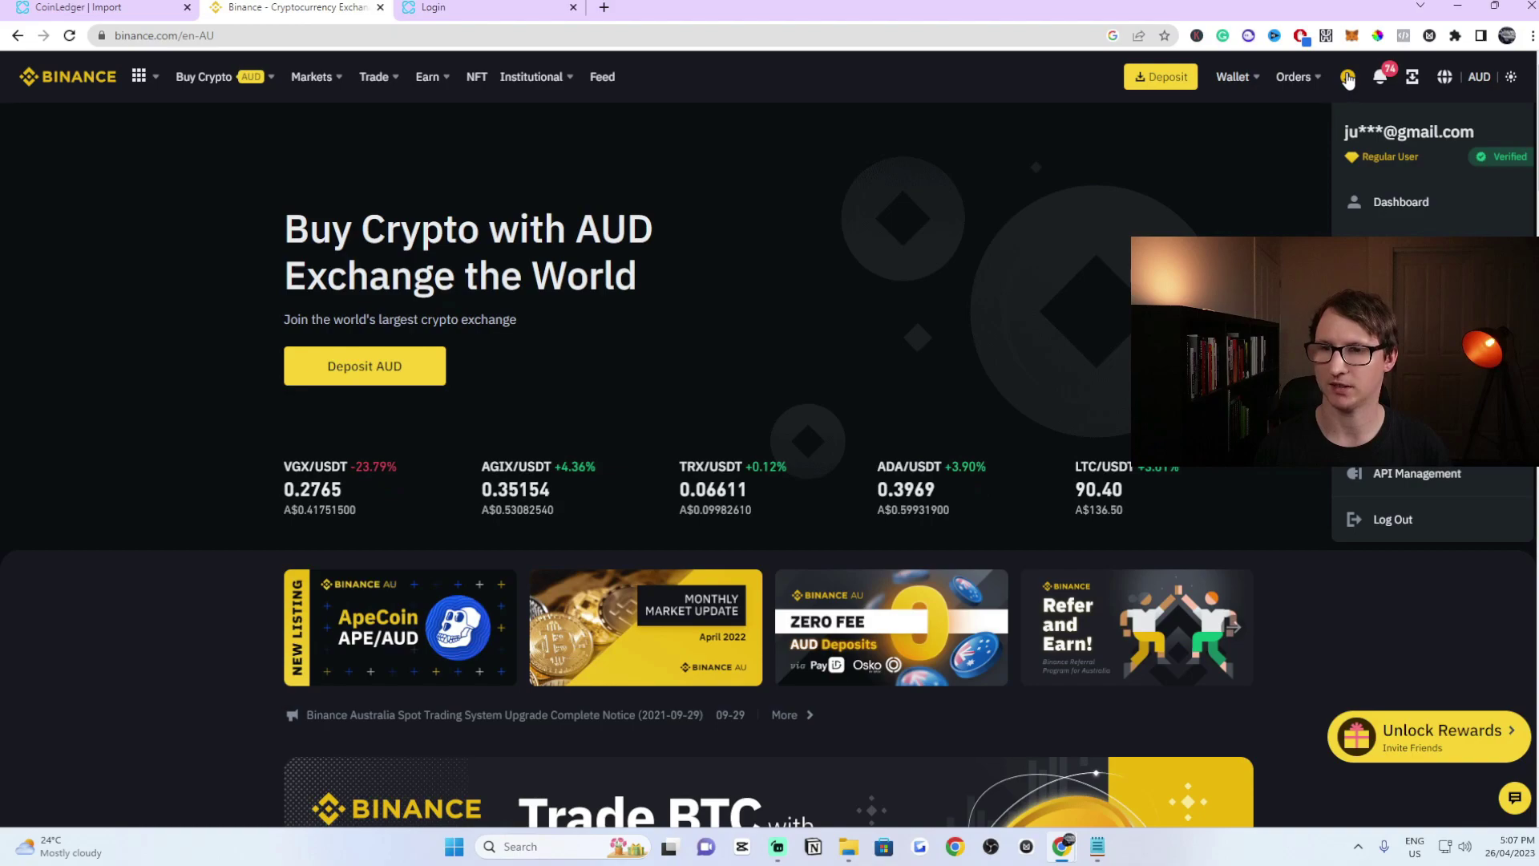
{"action": "left_click", "coordinate": [1416, 473]}
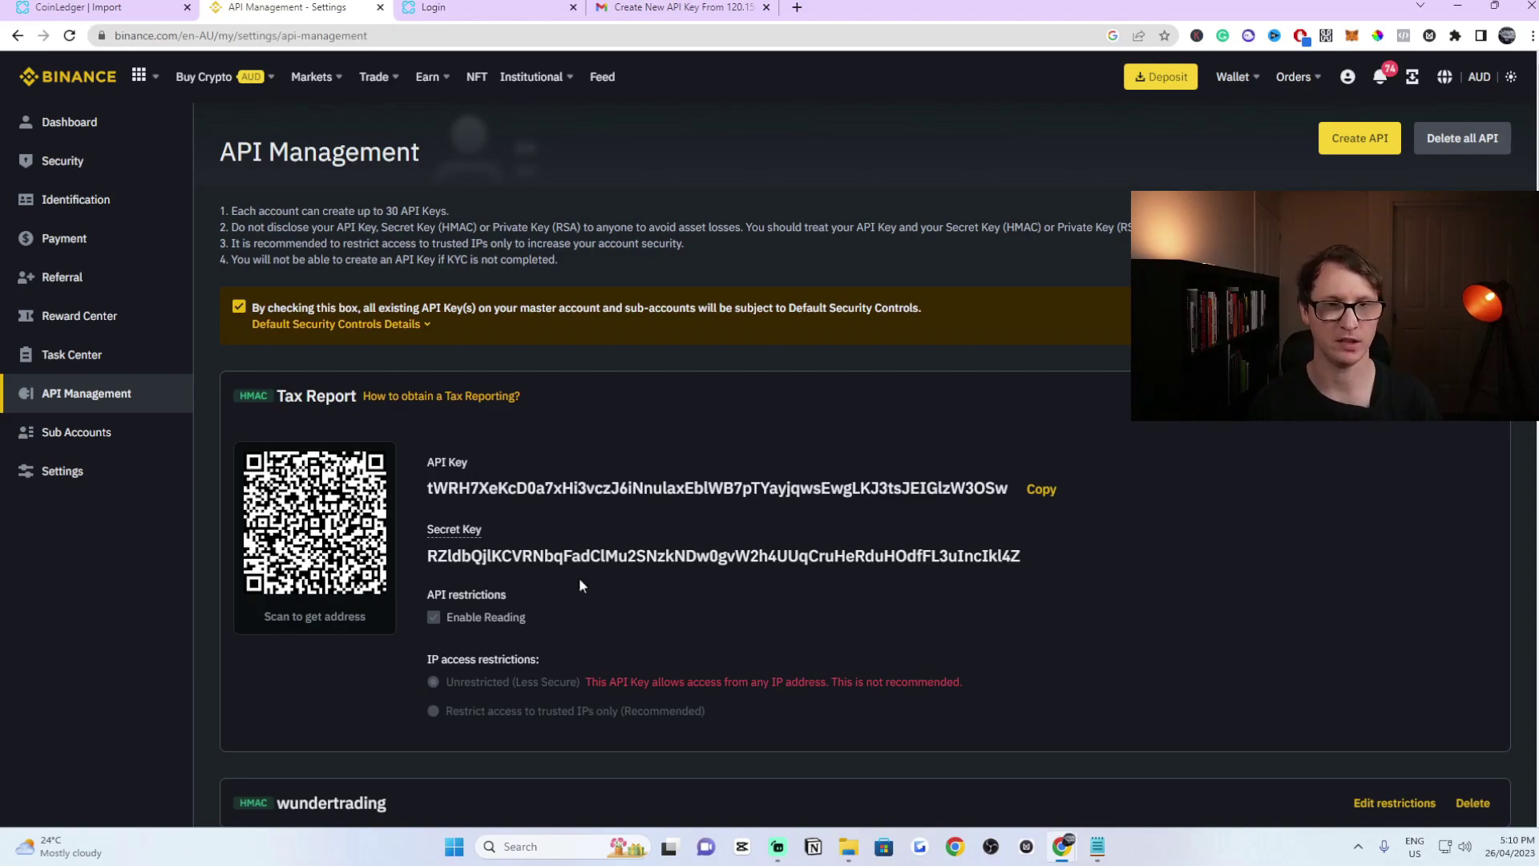
- Copy the Tax Report API key string to the clipboard
{"action": "left_click_drag", "start_coordinate": [977, 508], "coordinate": [407, 541]}
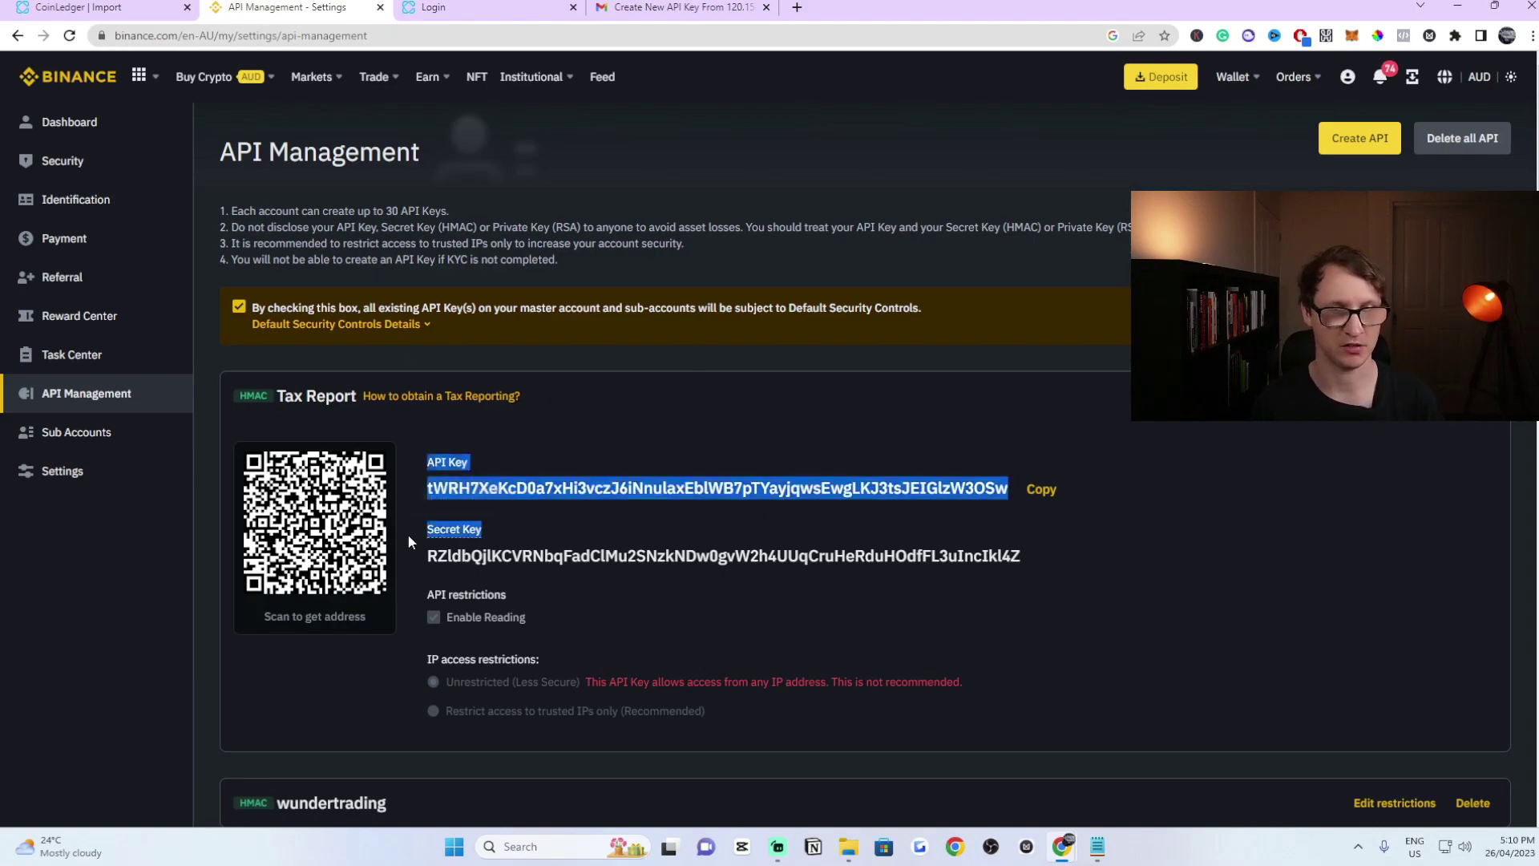
{"action": "left_click", "coordinate": [698, 610]}
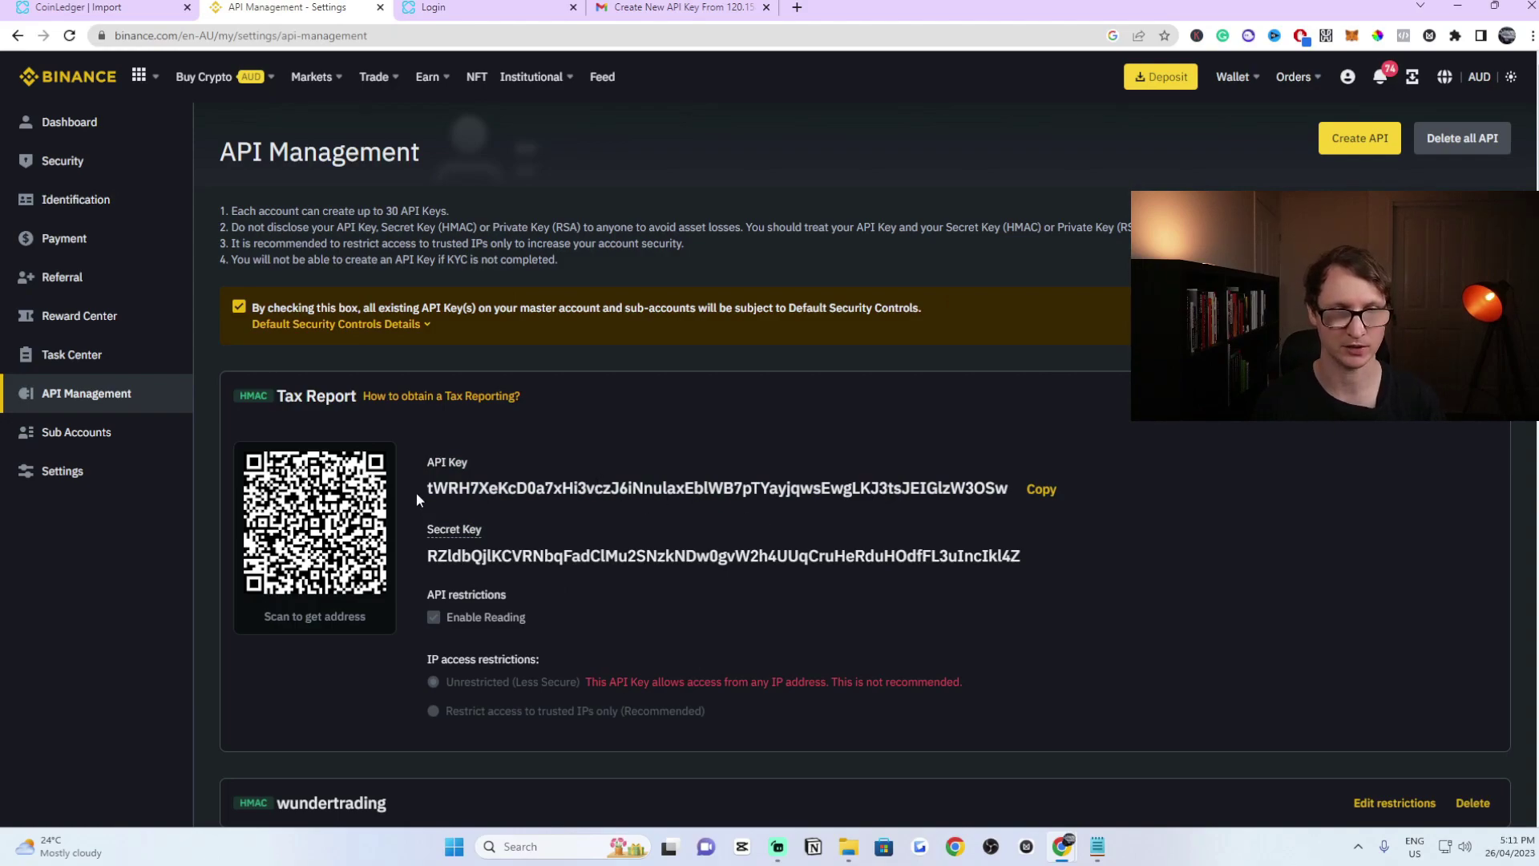
{"action": "left_click", "coordinate": [1049, 502]}
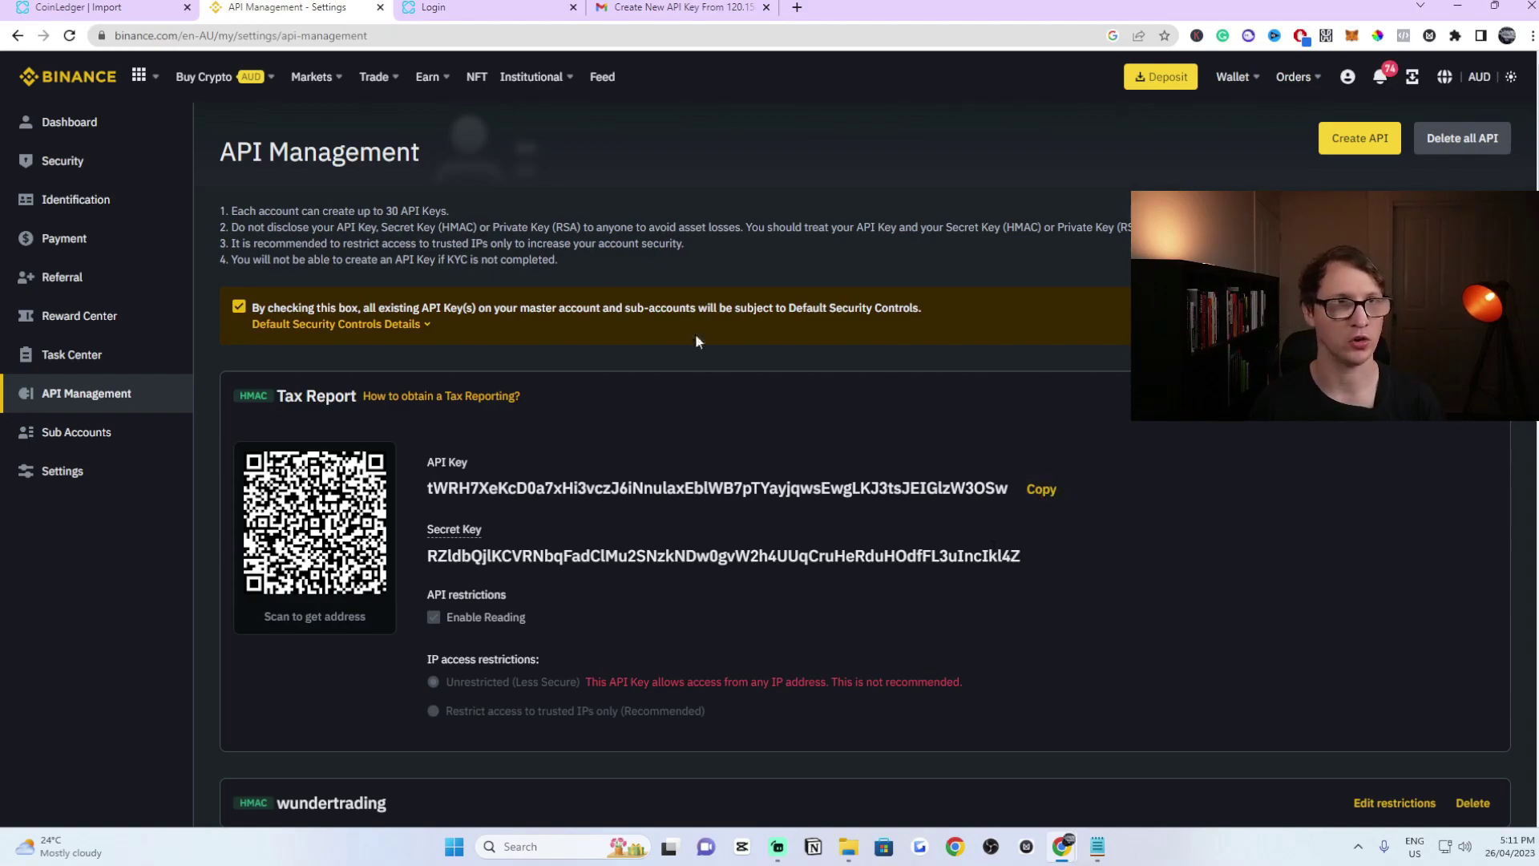
- Paste the Binance API key into CoinLedger's Auto-Import Connect Account by API form
{"action": "left_click", "coordinate": [110, 8]}
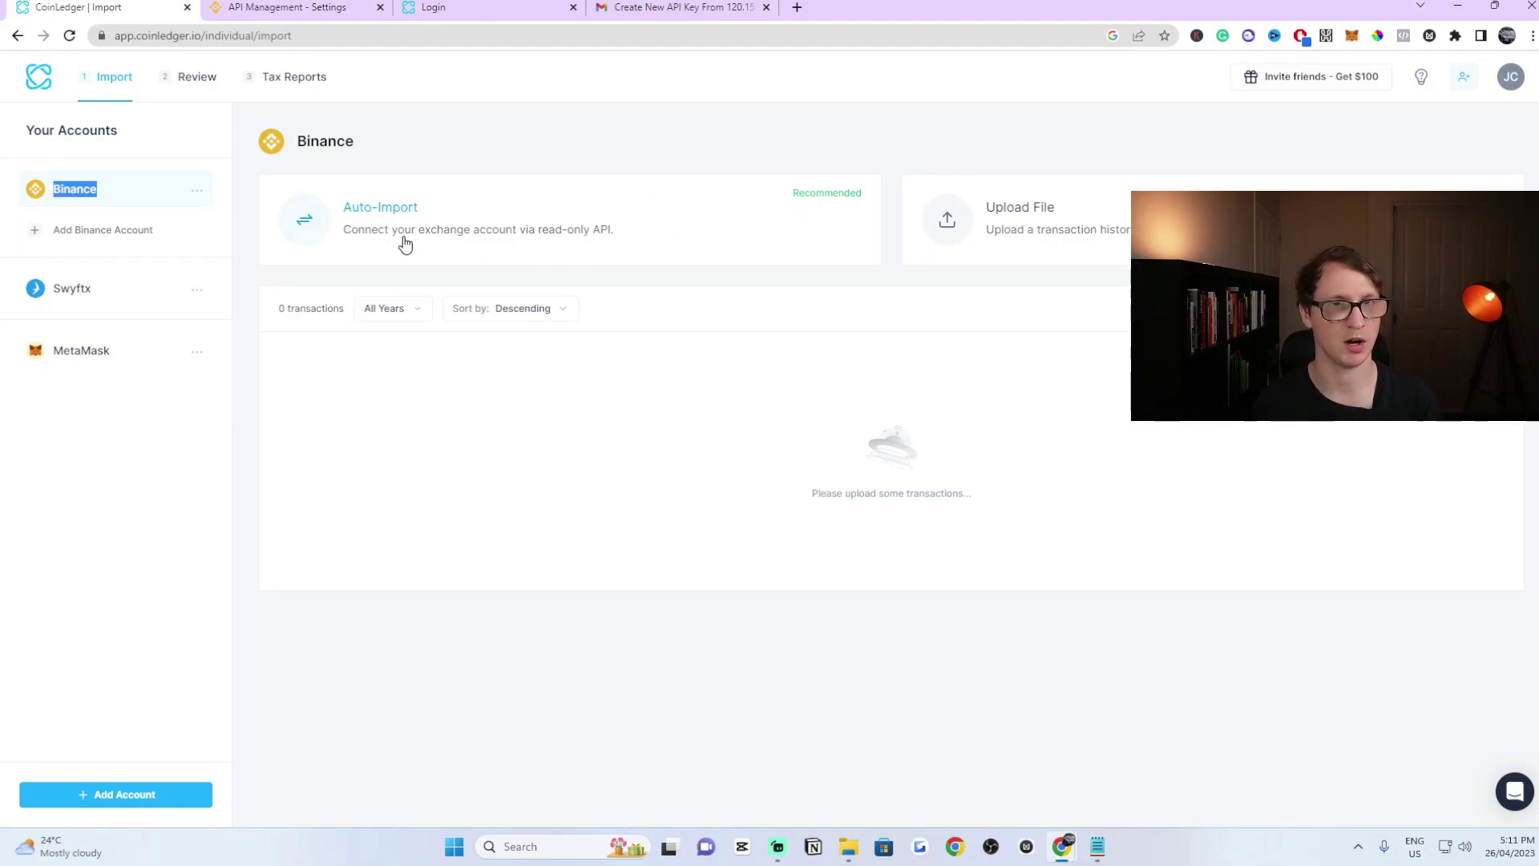
{"action": "left_click", "coordinate": [460, 225]}
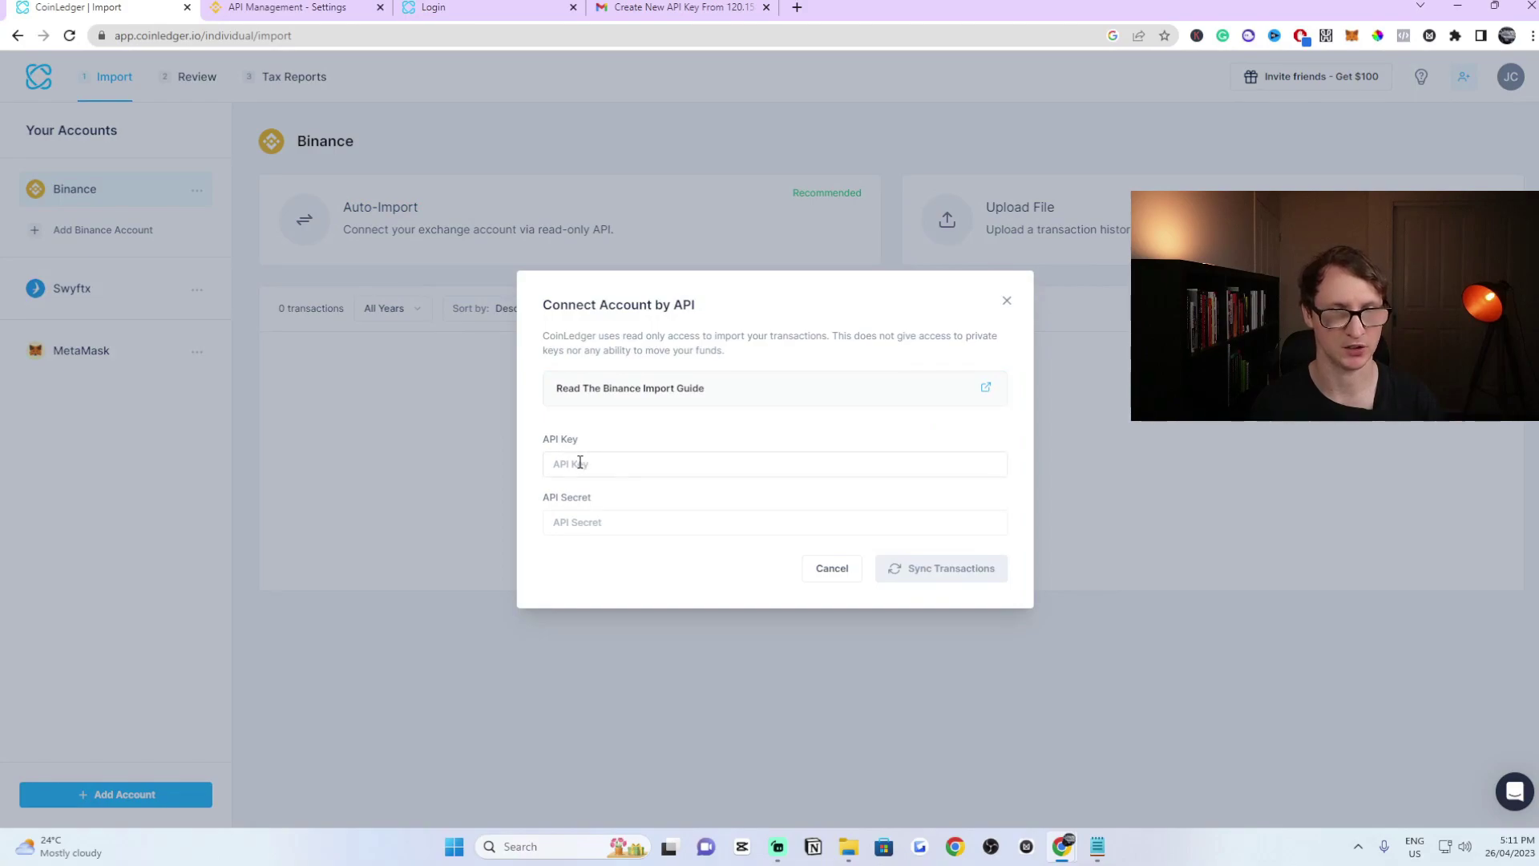
{"action": "right_click", "coordinate": [609, 469]}
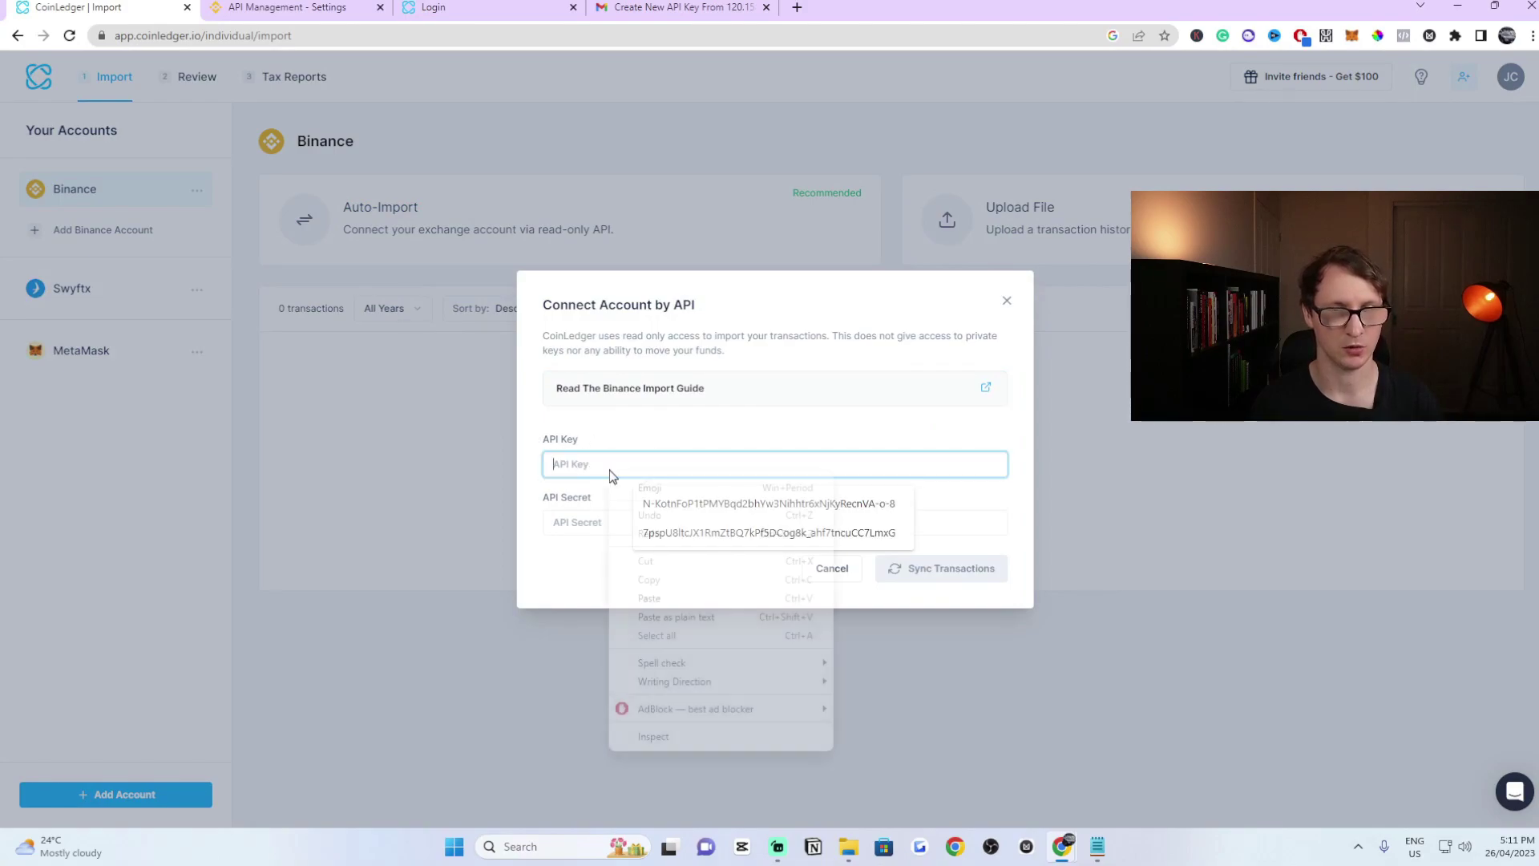
{"action": "left_click", "coordinate": [653, 600]}
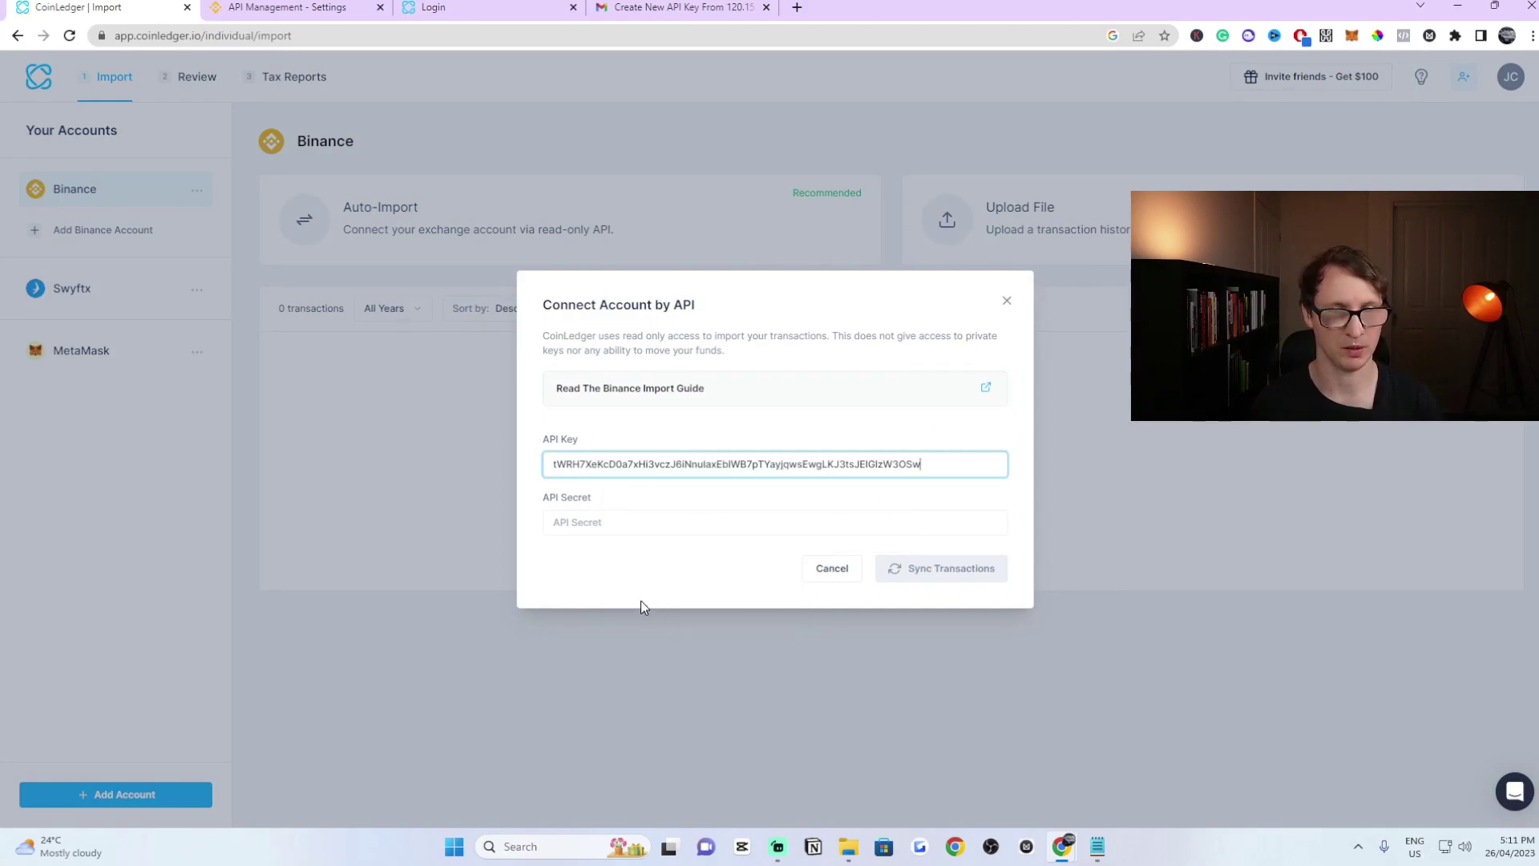
{"action": "right_click", "coordinate": [940, 465]}
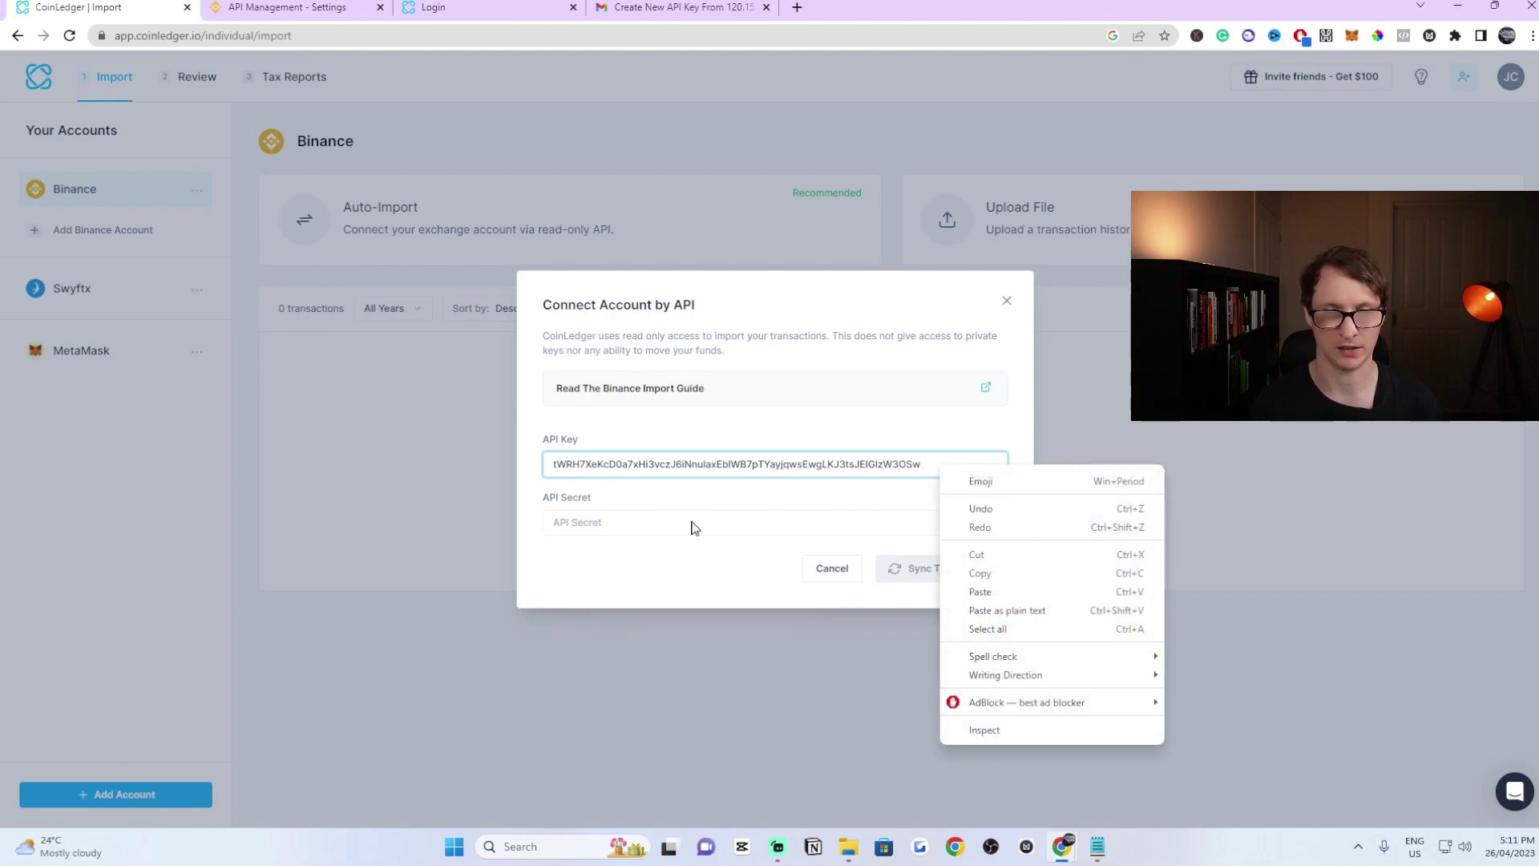
{"action": "double_click", "coordinate": [705, 468]}
- Select and copy the Tax Report Secret Key on Binance API Management
{"action": "left_click", "coordinate": [288, 7]}
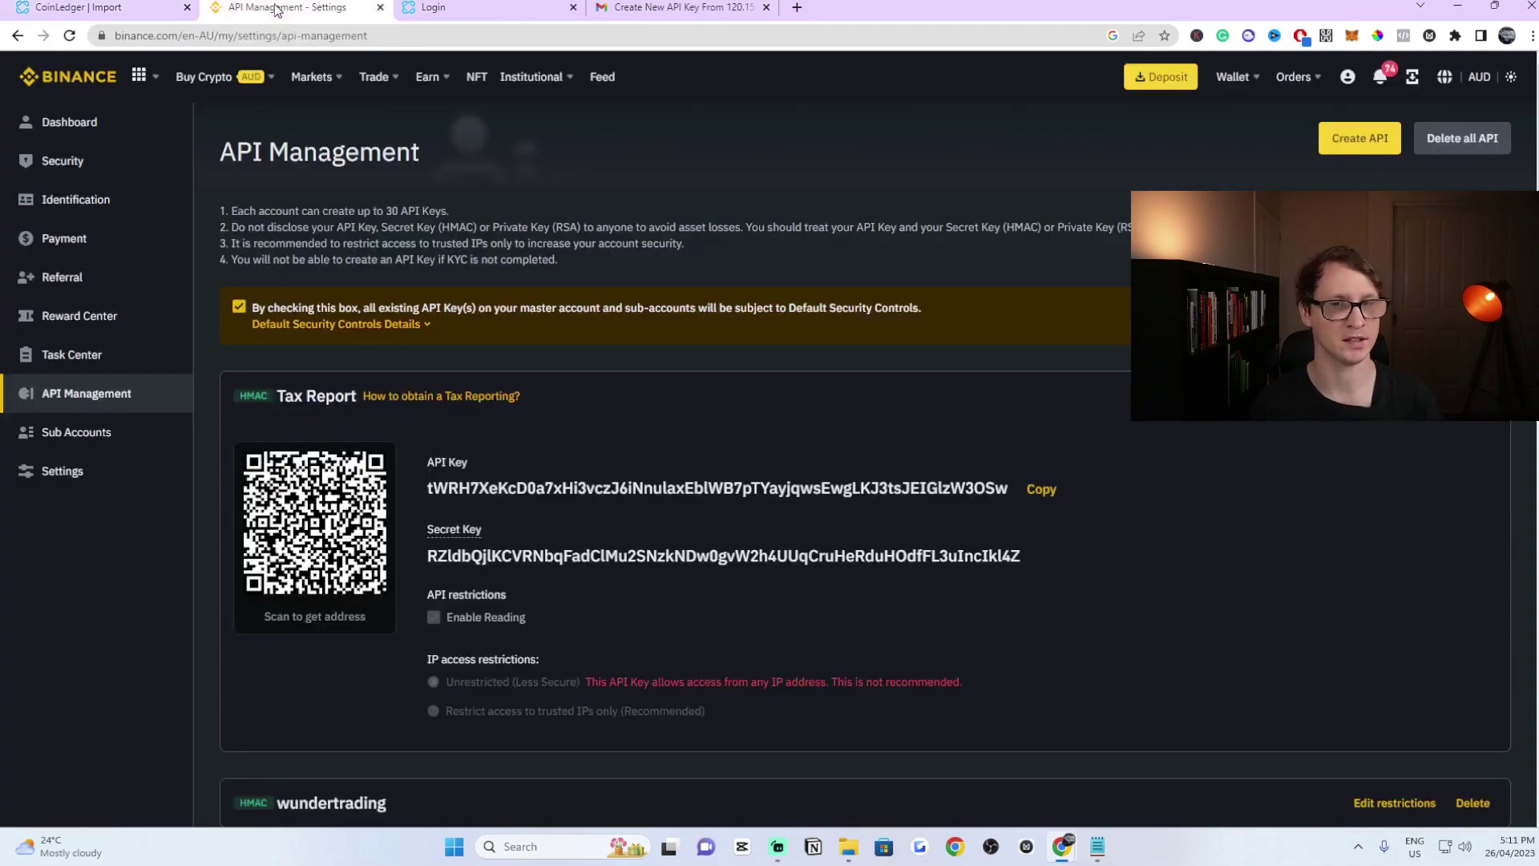
{"action": "left_click_drag", "start_coordinate": [1022, 556], "coordinate": [427, 464]}
{"action": "left_click", "coordinate": [529, 549]}
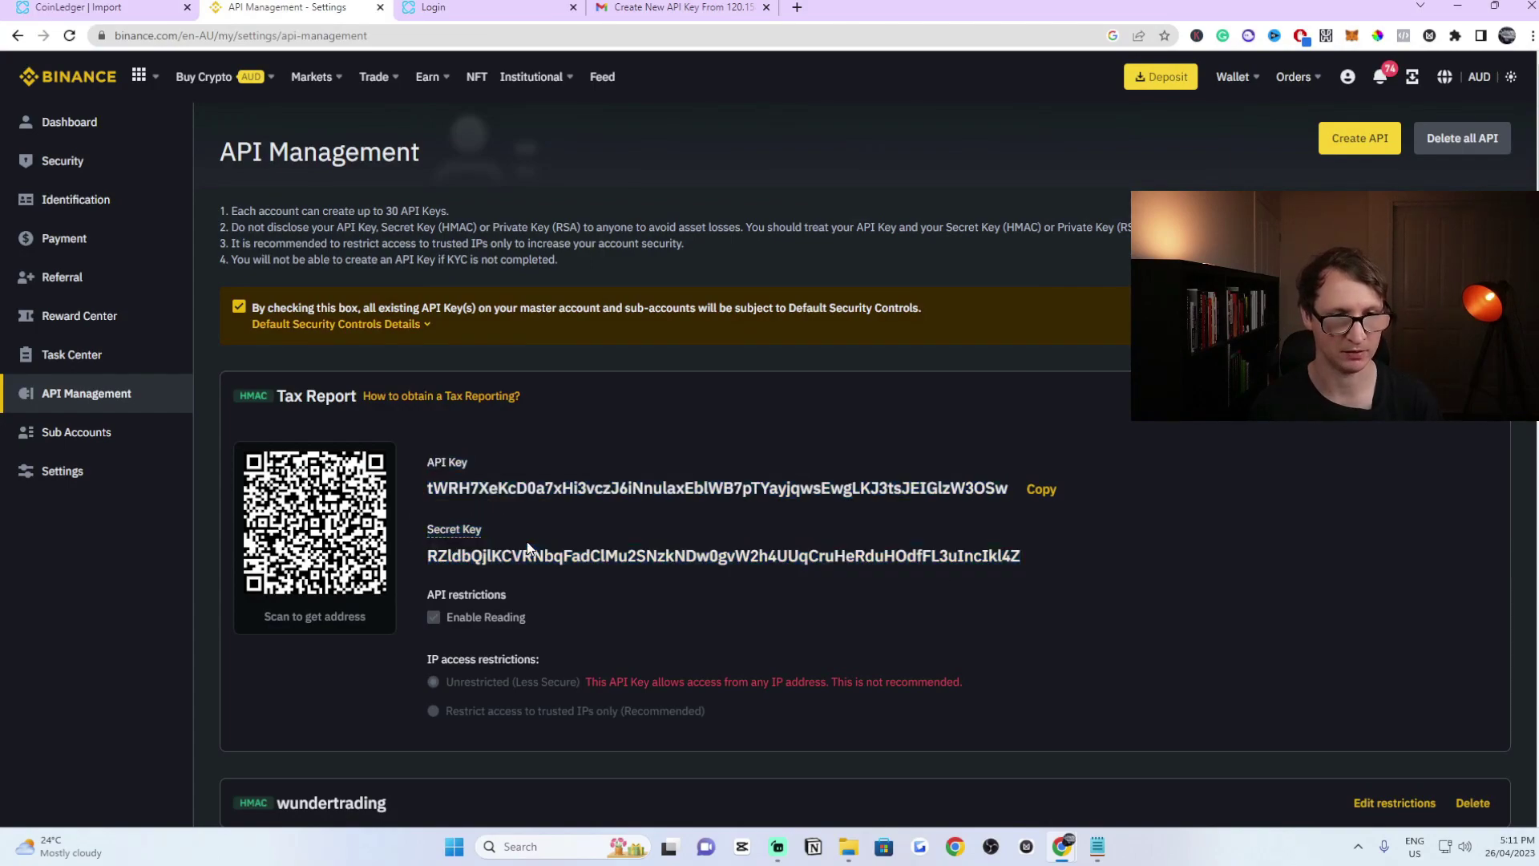
{"action": "left_click_drag", "start_coordinate": [1016, 576], "coordinate": [431, 556]}
{"action": "right_click", "coordinate": [455, 557]}
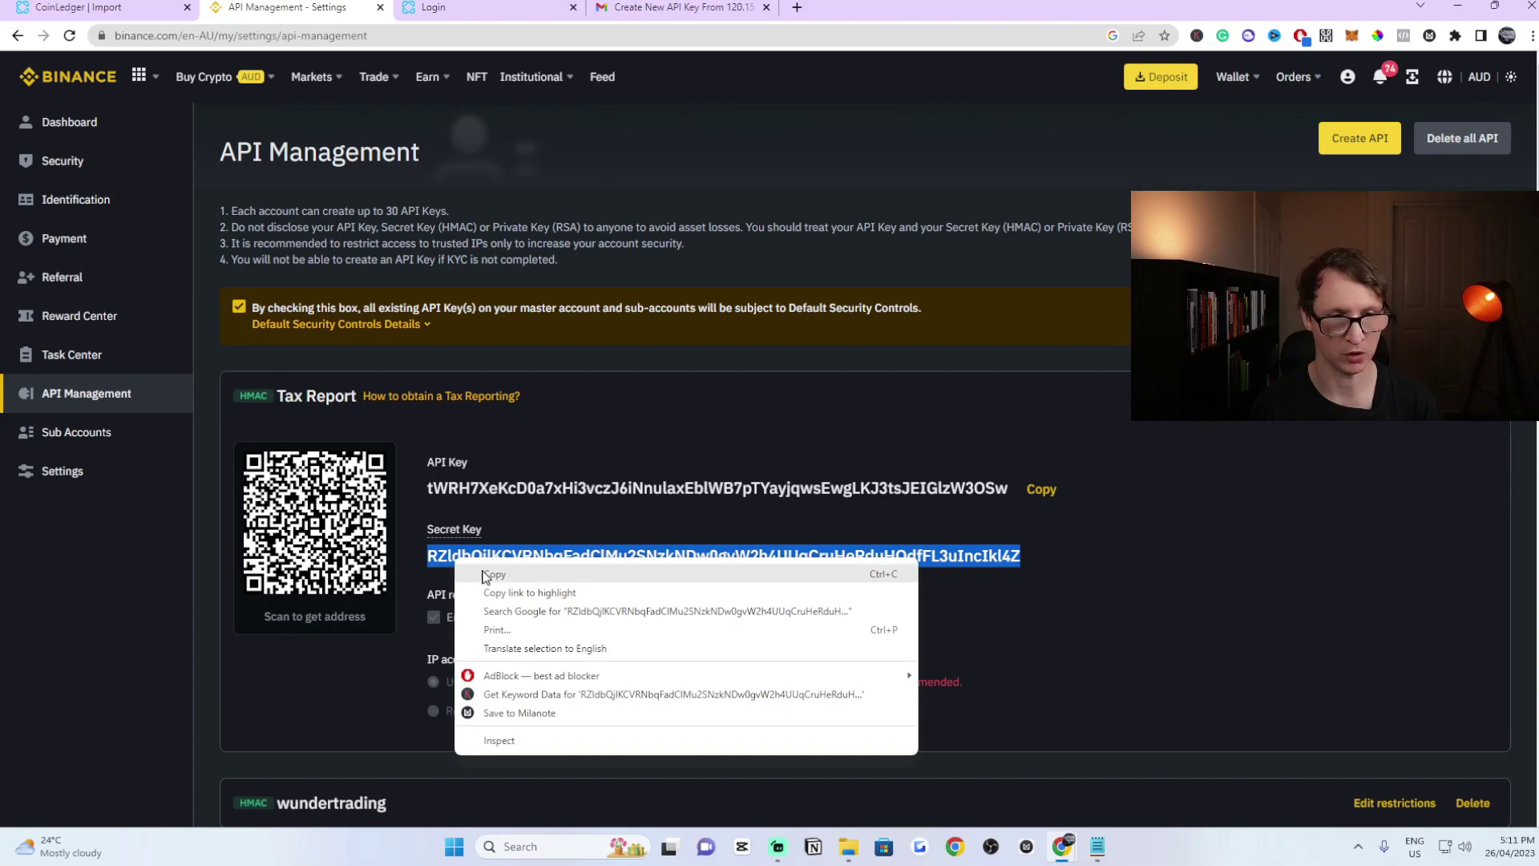
{"action": "left_click", "coordinate": [510, 573]}
- Paste the Binance secret key into CoinLedger's API Secret field
{"action": "left_click", "coordinate": [78, 7]}
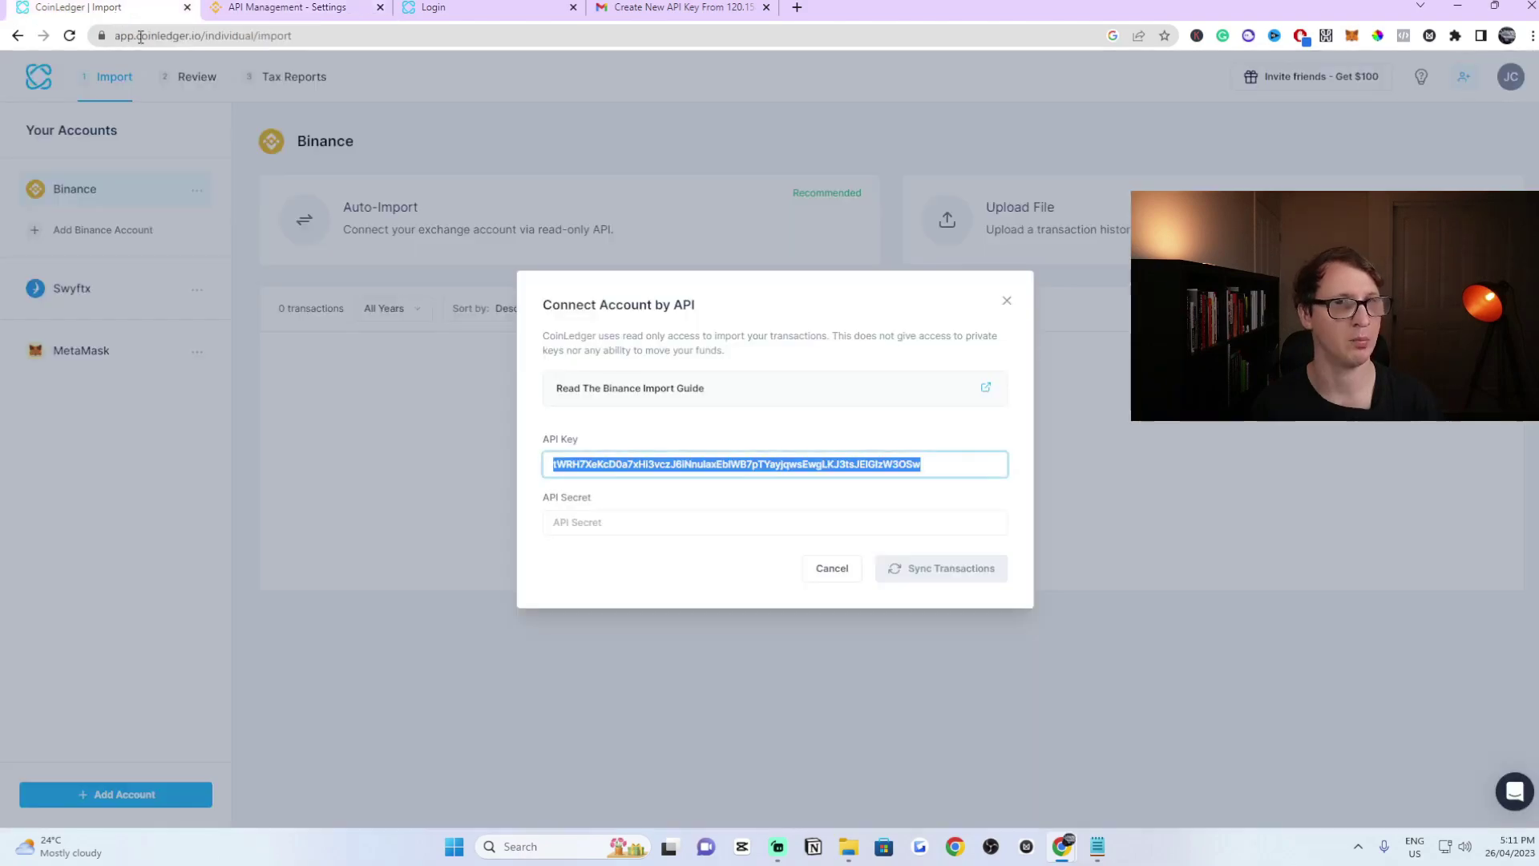
{"action": "left_click", "coordinate": [569, 523]}
{"action": "right_click", "coordinate": [584, 527]}
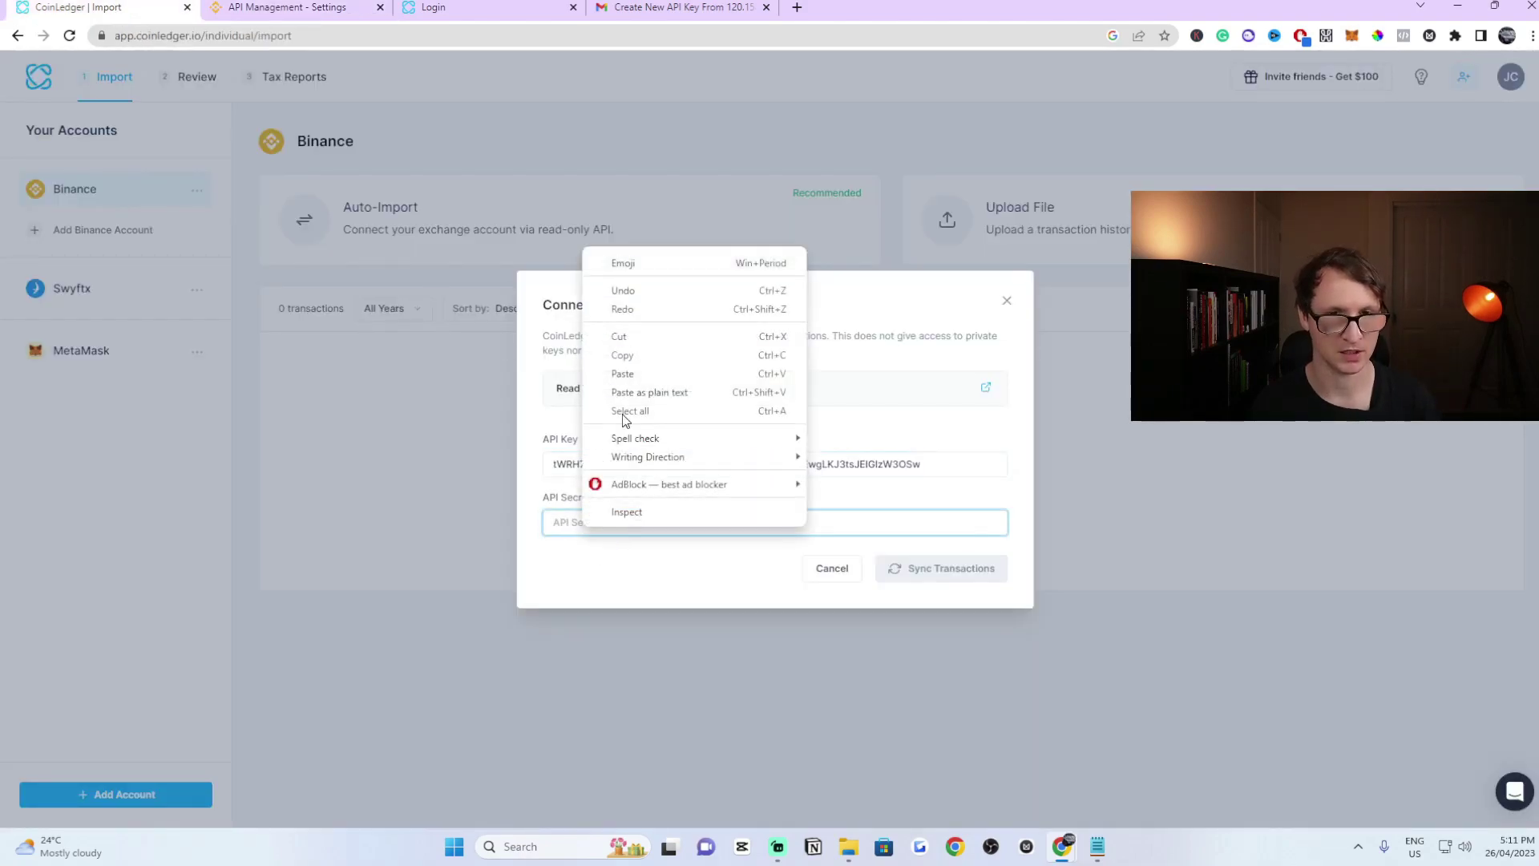
{"action": "left_click", "coordinate": [625, 377]}
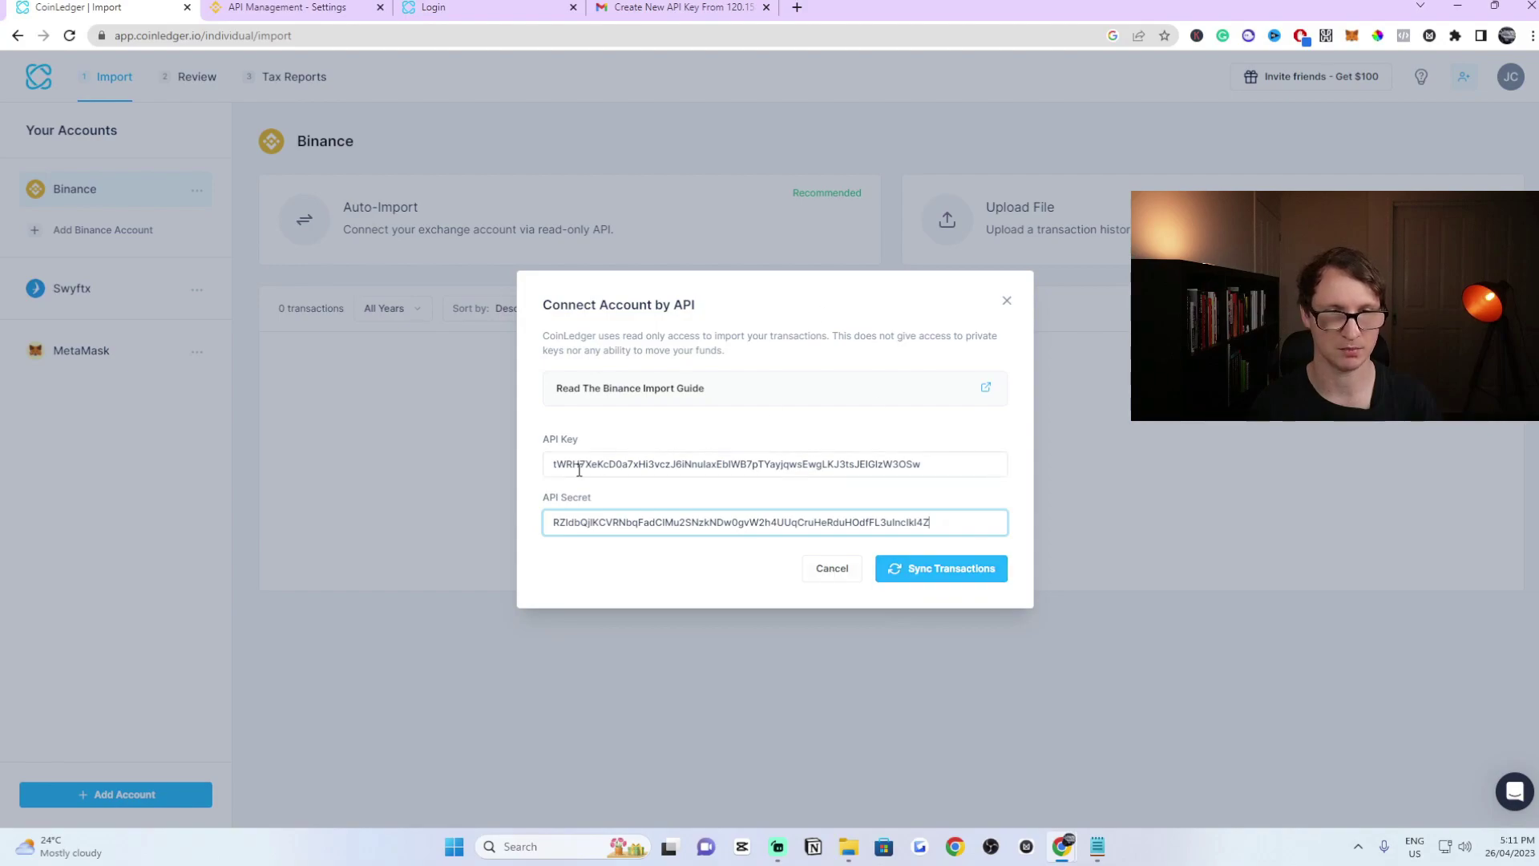
- Check the API key against Binance, then sync to import 1000 Binance transactions
{"action": "key", "text": "ctrl+Tab"}
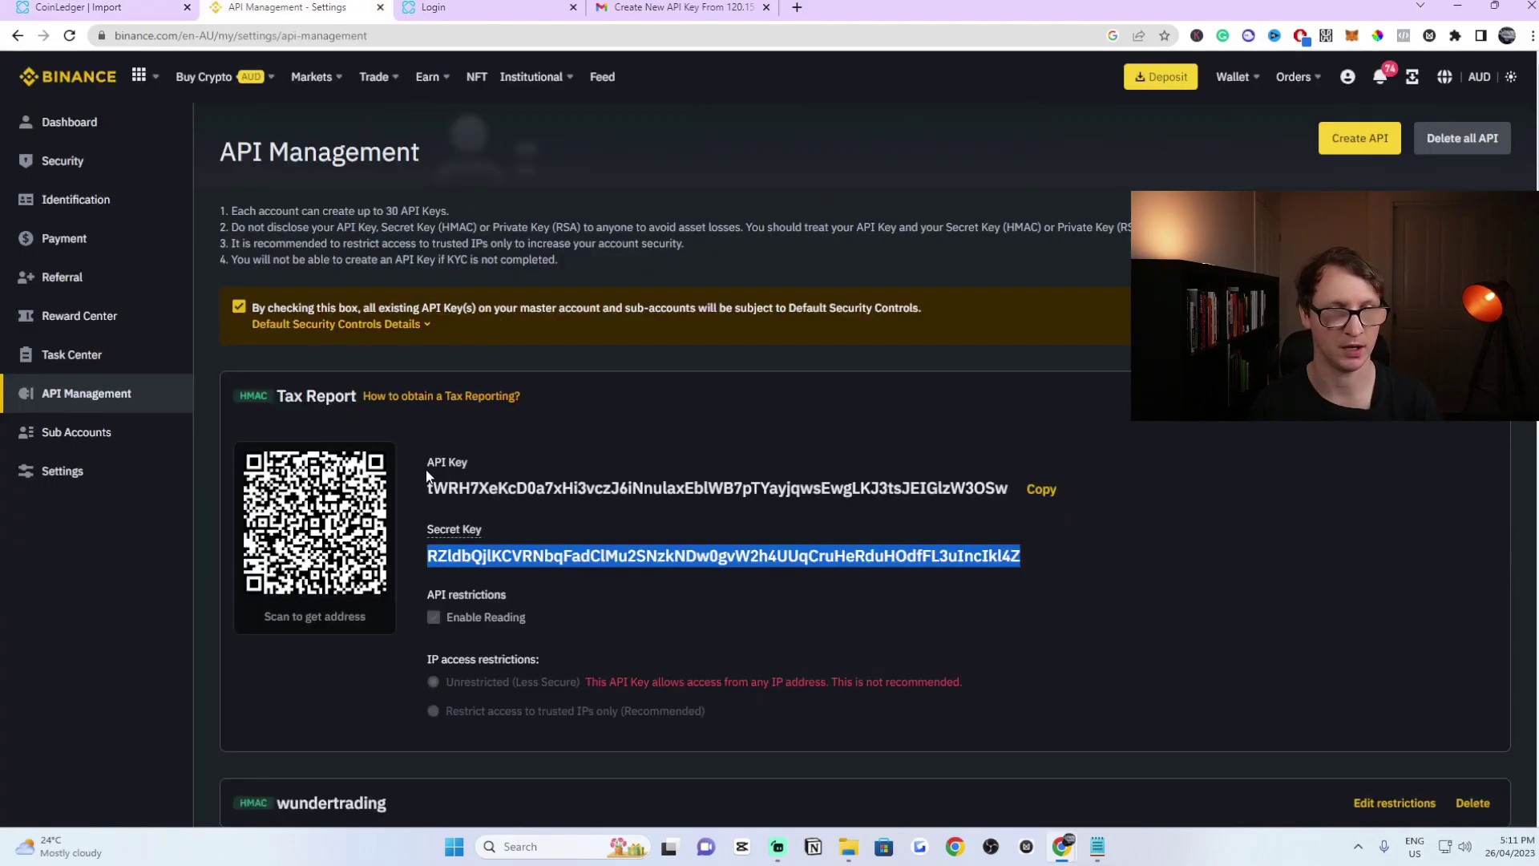
{"action": "left_click", "coordinate": [529, 584]}
{"action": "triple_click", "coordinate": [486, 539]}
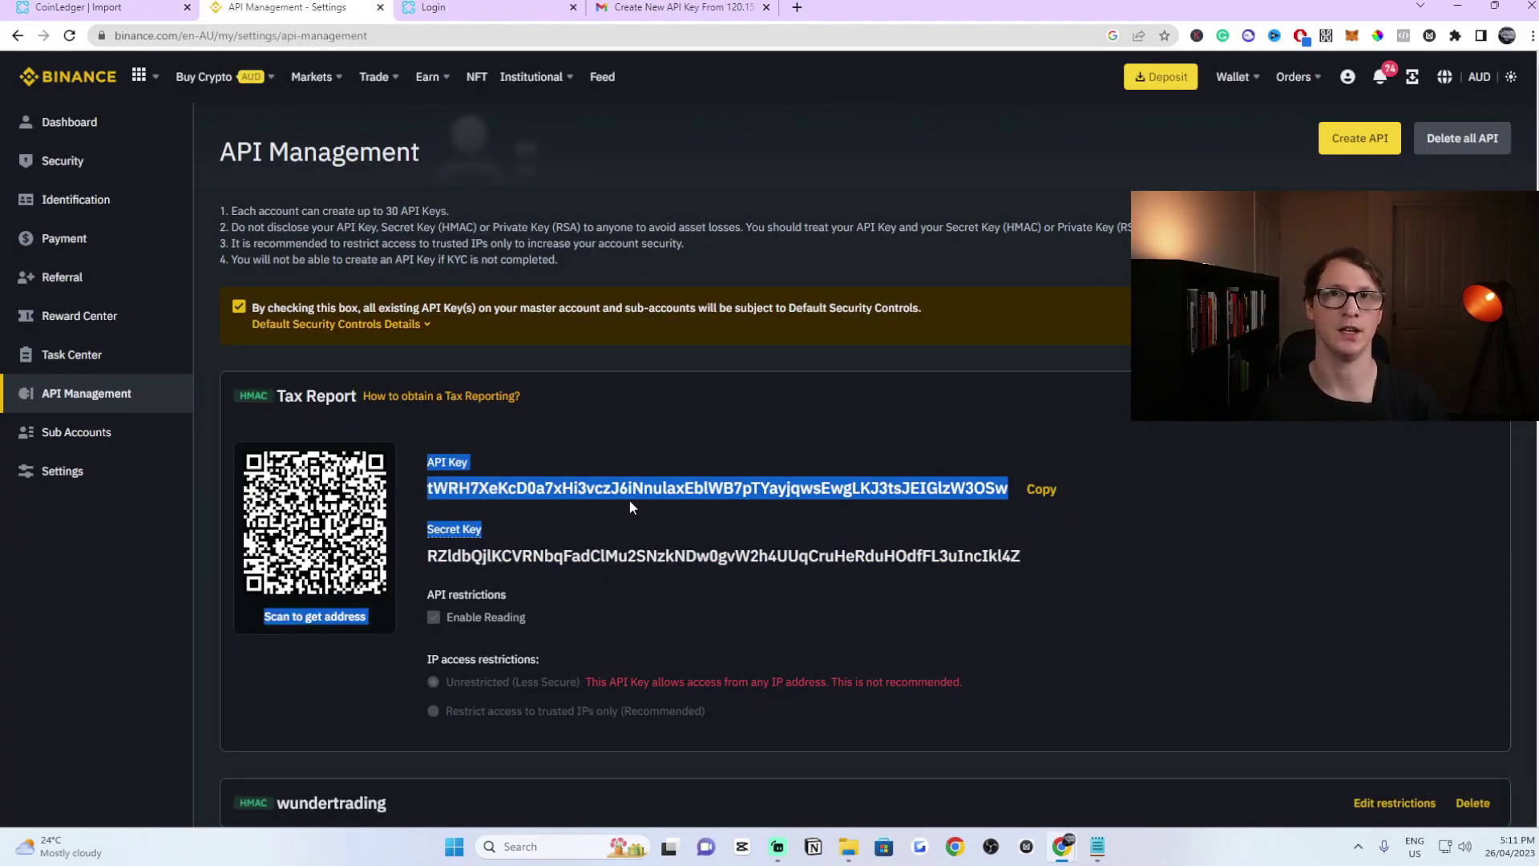
{"action": "key", "text": "ctrl+shift+Tab"}
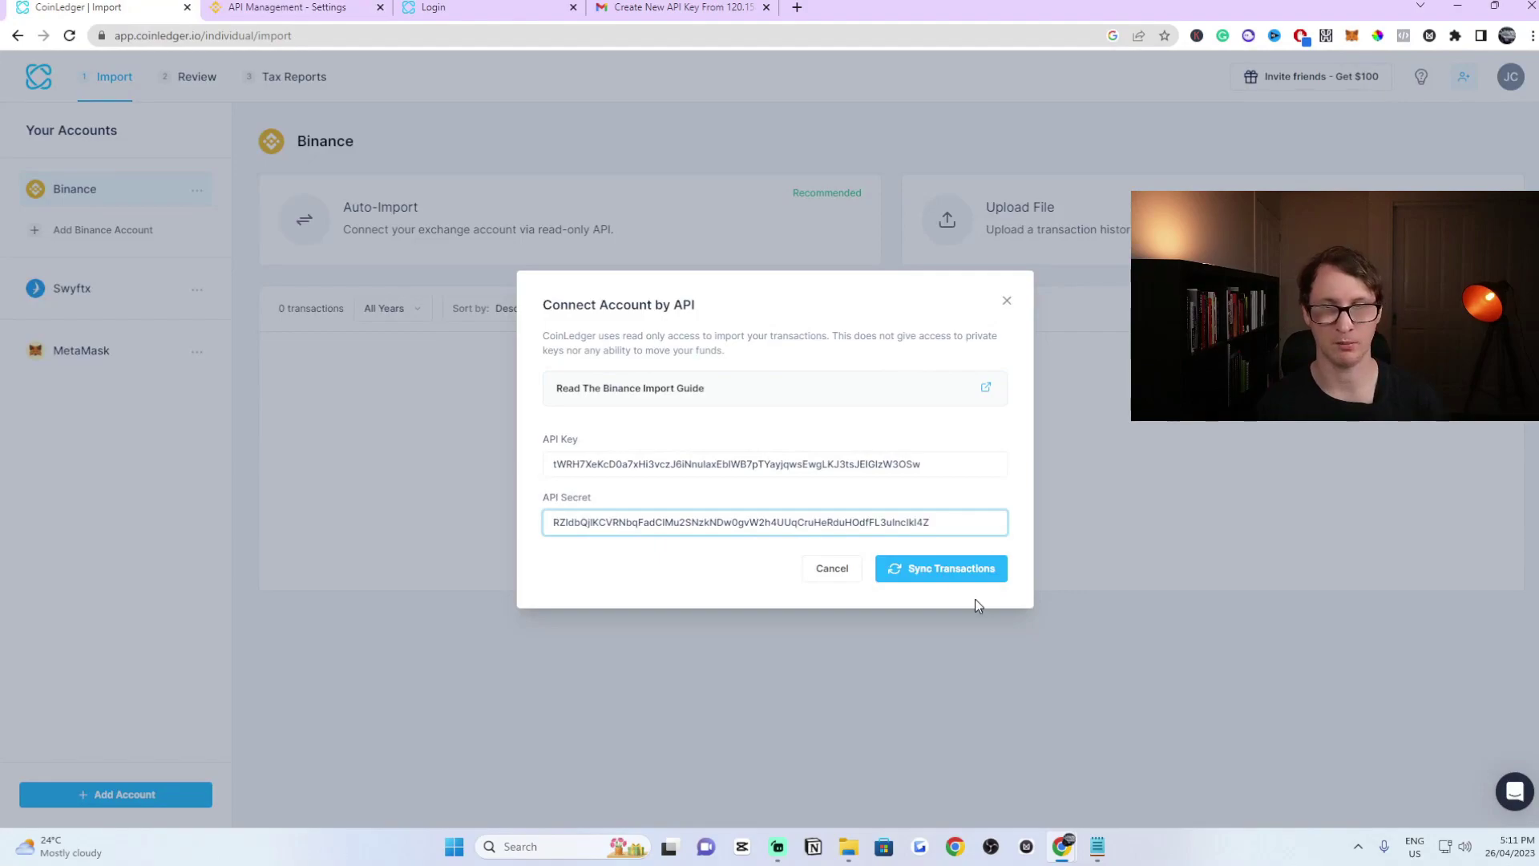
{"action": "left_click", "coordinate": [932, 572]}
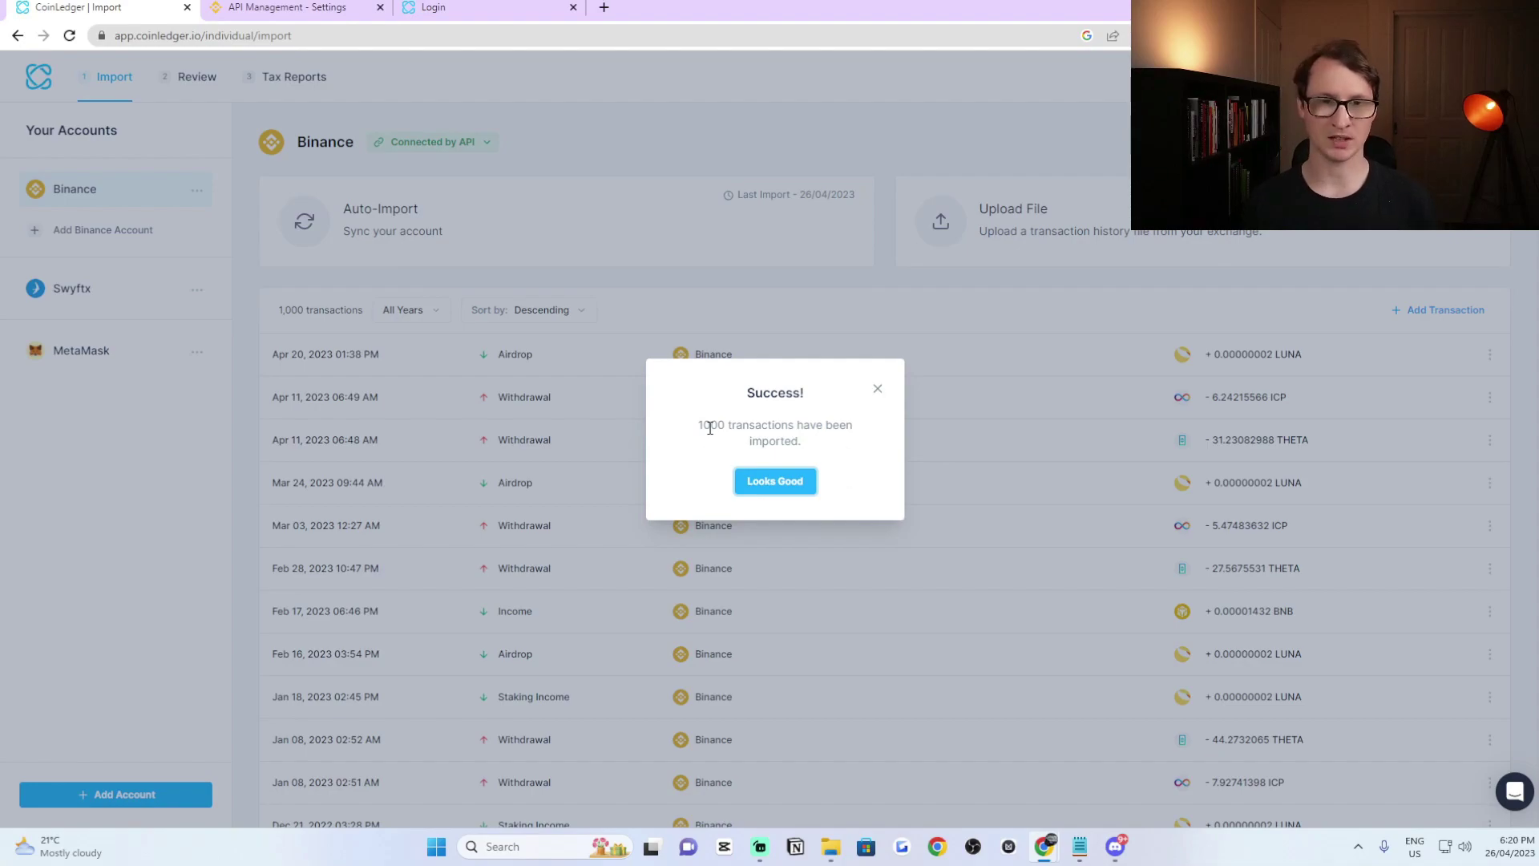
- Dismiss the 1,000-transaction success notice and review the 431 trades, 358 deposits and 211 withdrawals breakdown
{"action": "left_click_drag", "start_coordinate": [696, 425], "coordinate": [809, 442]}
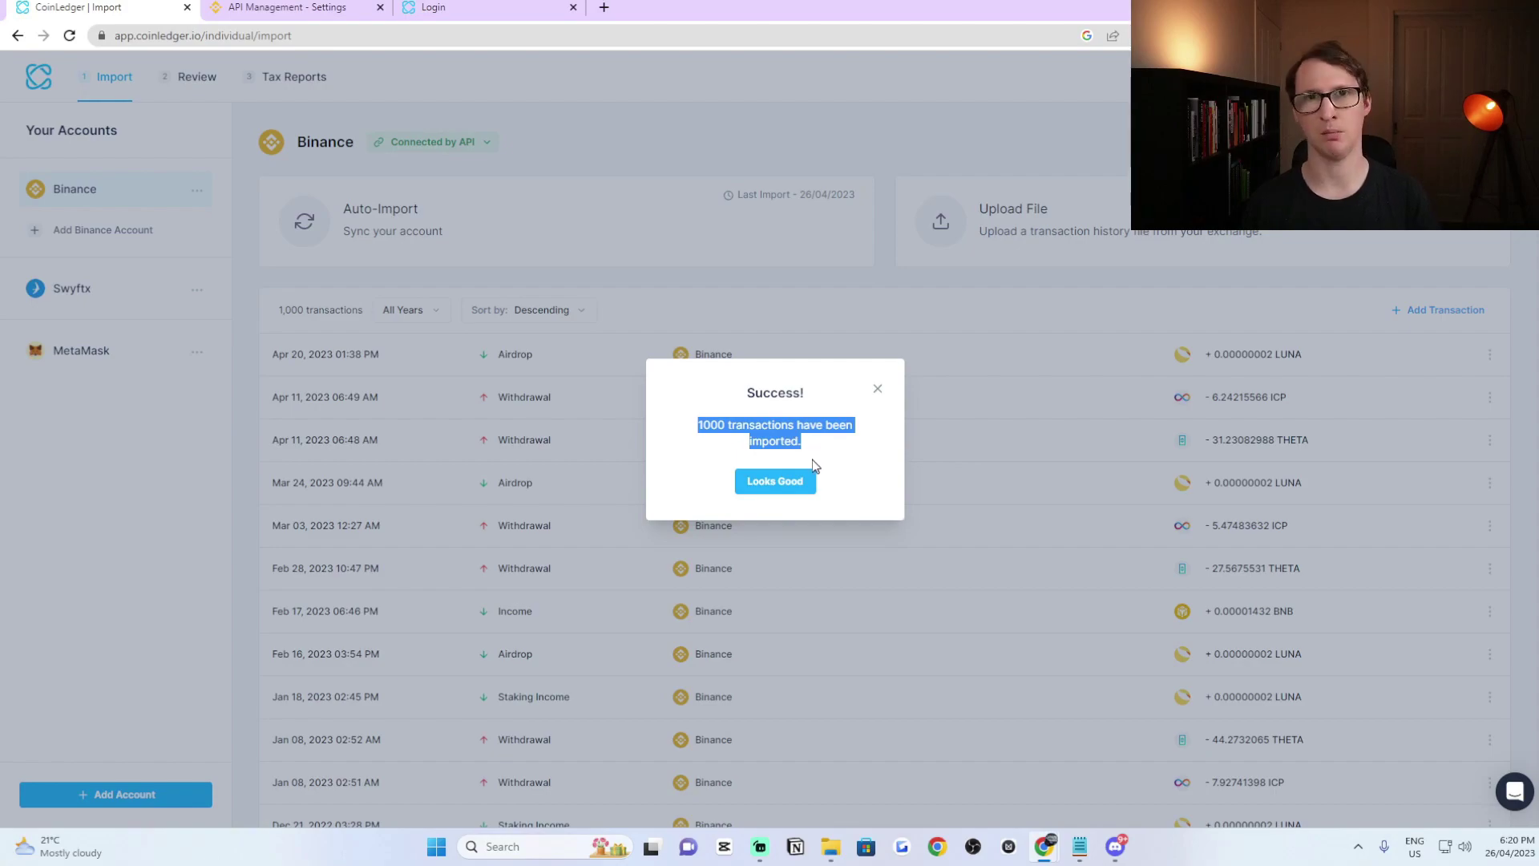
{"action": "left_click", "coordinate": [773, 483]}
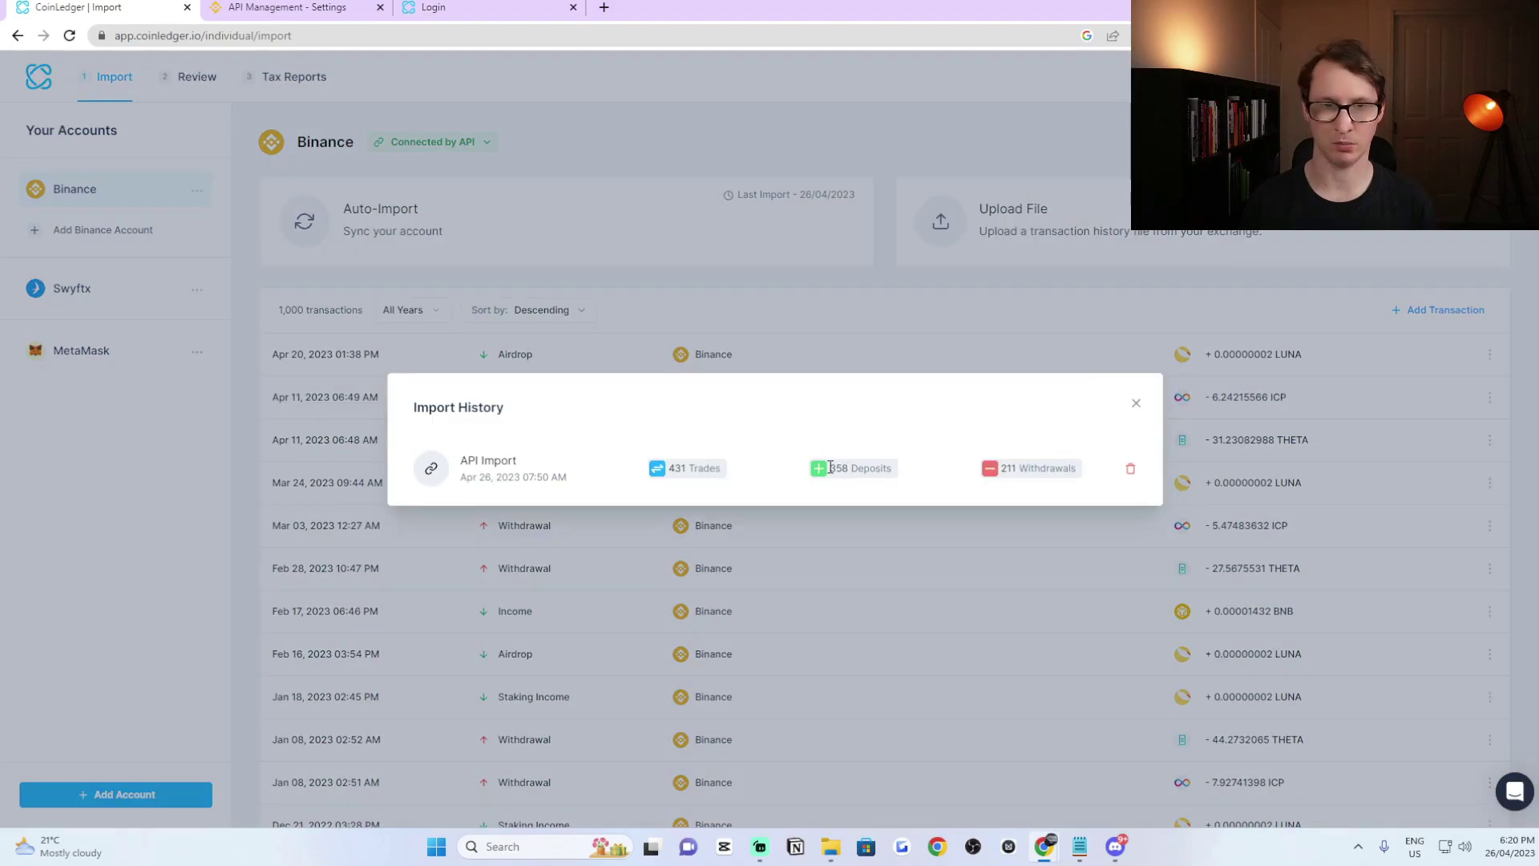
{"action": "left_click_drag", "start_coordinate": [671, 473], "coordinate": [739, 479]}
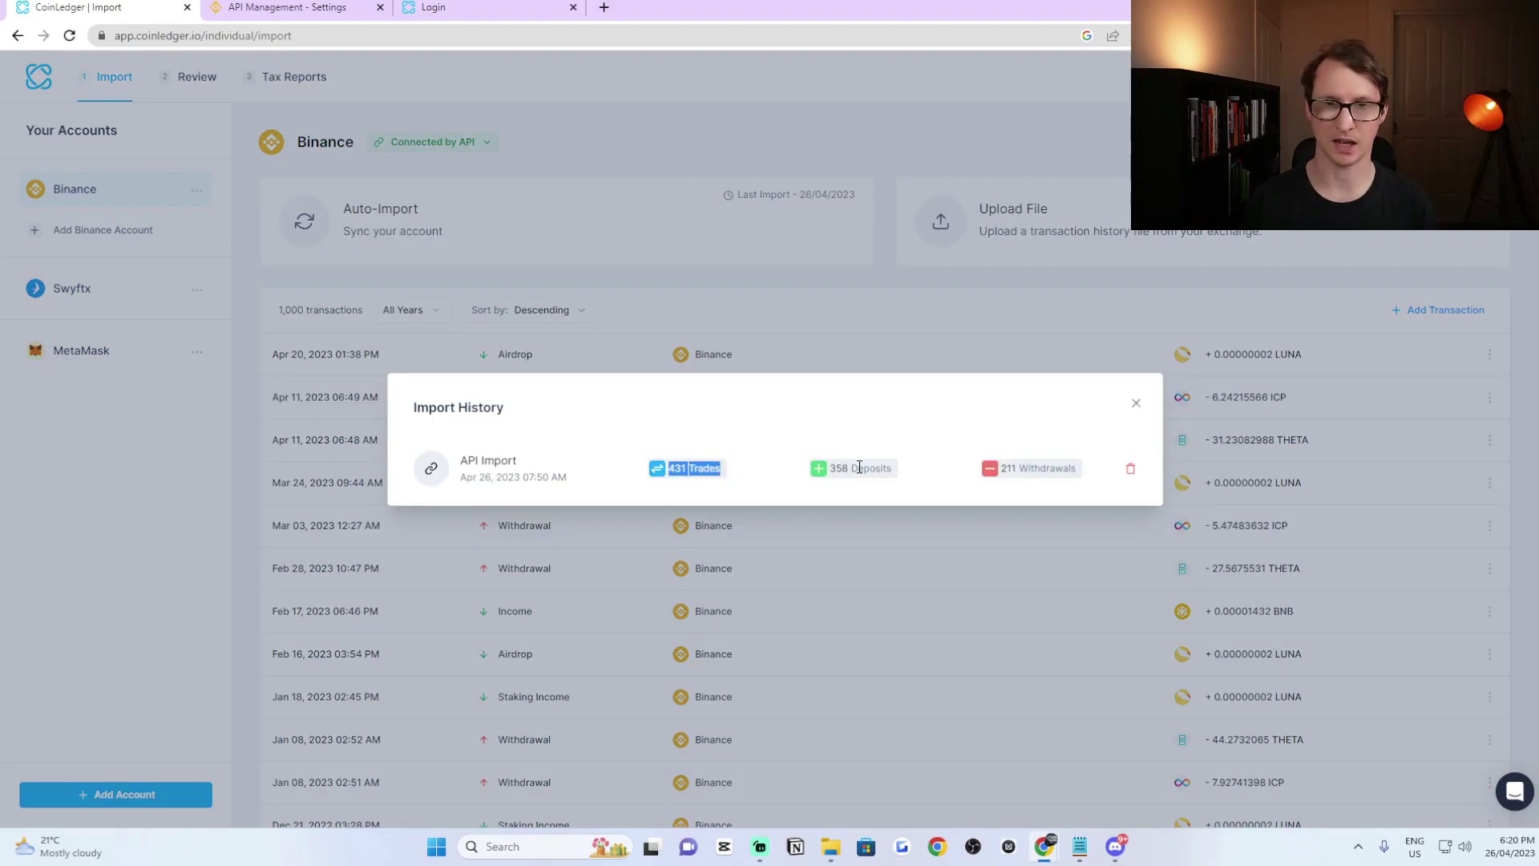
{"action": "left_click_drag", "start_coordinate": [851, 468], "coordinate": [889, 468]}
{"action": "left_click_drag", "start_coordinate": [1001, 473], "coordinate": [1075, 473]}
{"action": "key", "text": "Escape"}
{"action": "scroll", "coordinate": [975, 407], "scroll_direction": "down", "scroll_amount": 3}
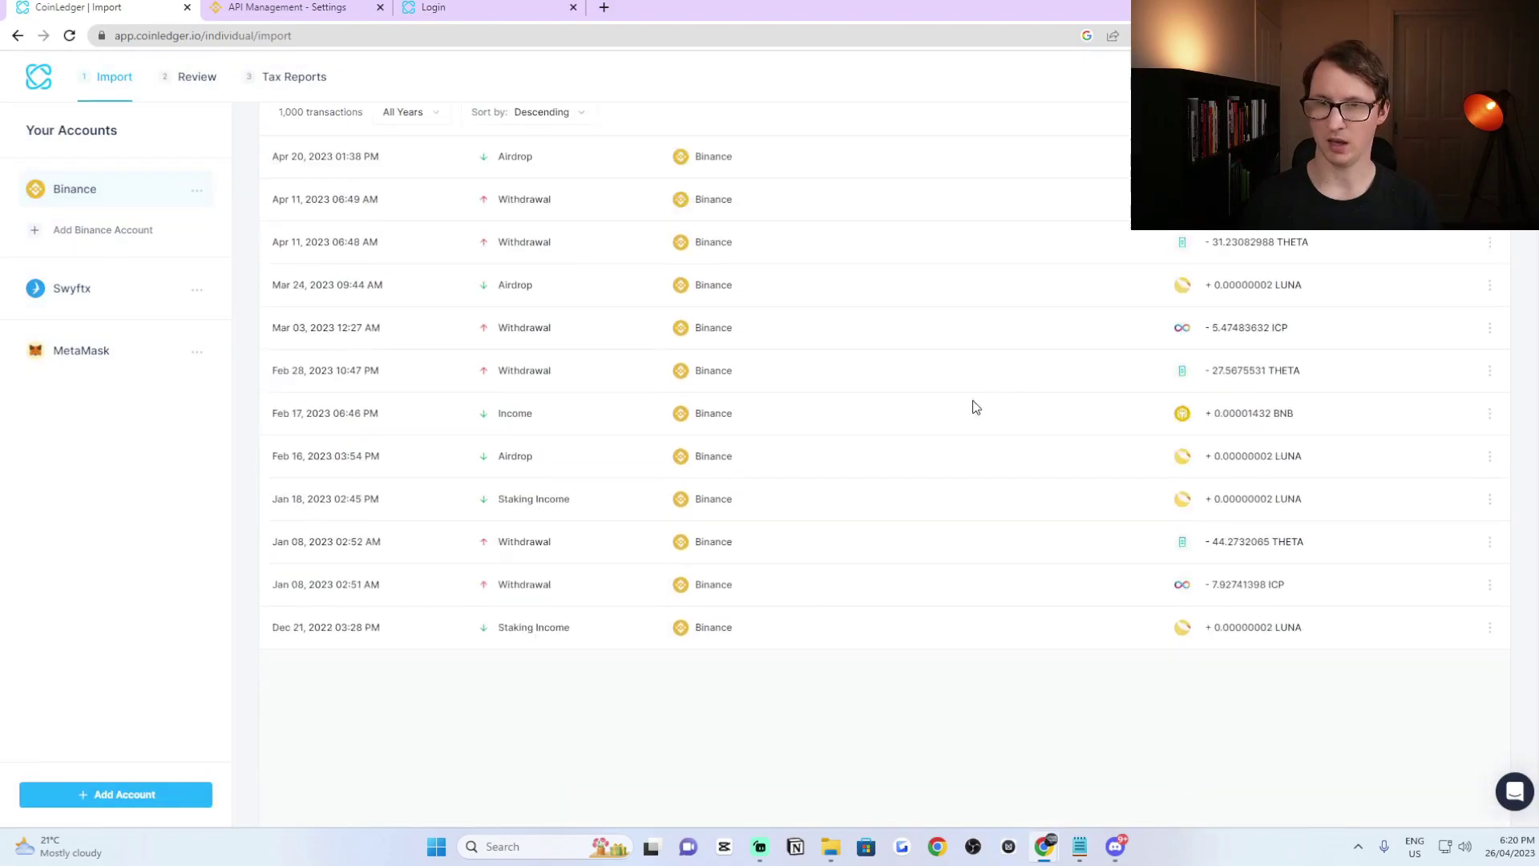
{"action": "scroll", "coordinate": [895, 463], "scroll_direction": "down", "scroll_amount": 10}
{"action": "scroll", "coordinate": [852, 491], "scroll_direction": "up", "scroll_amount": 20}
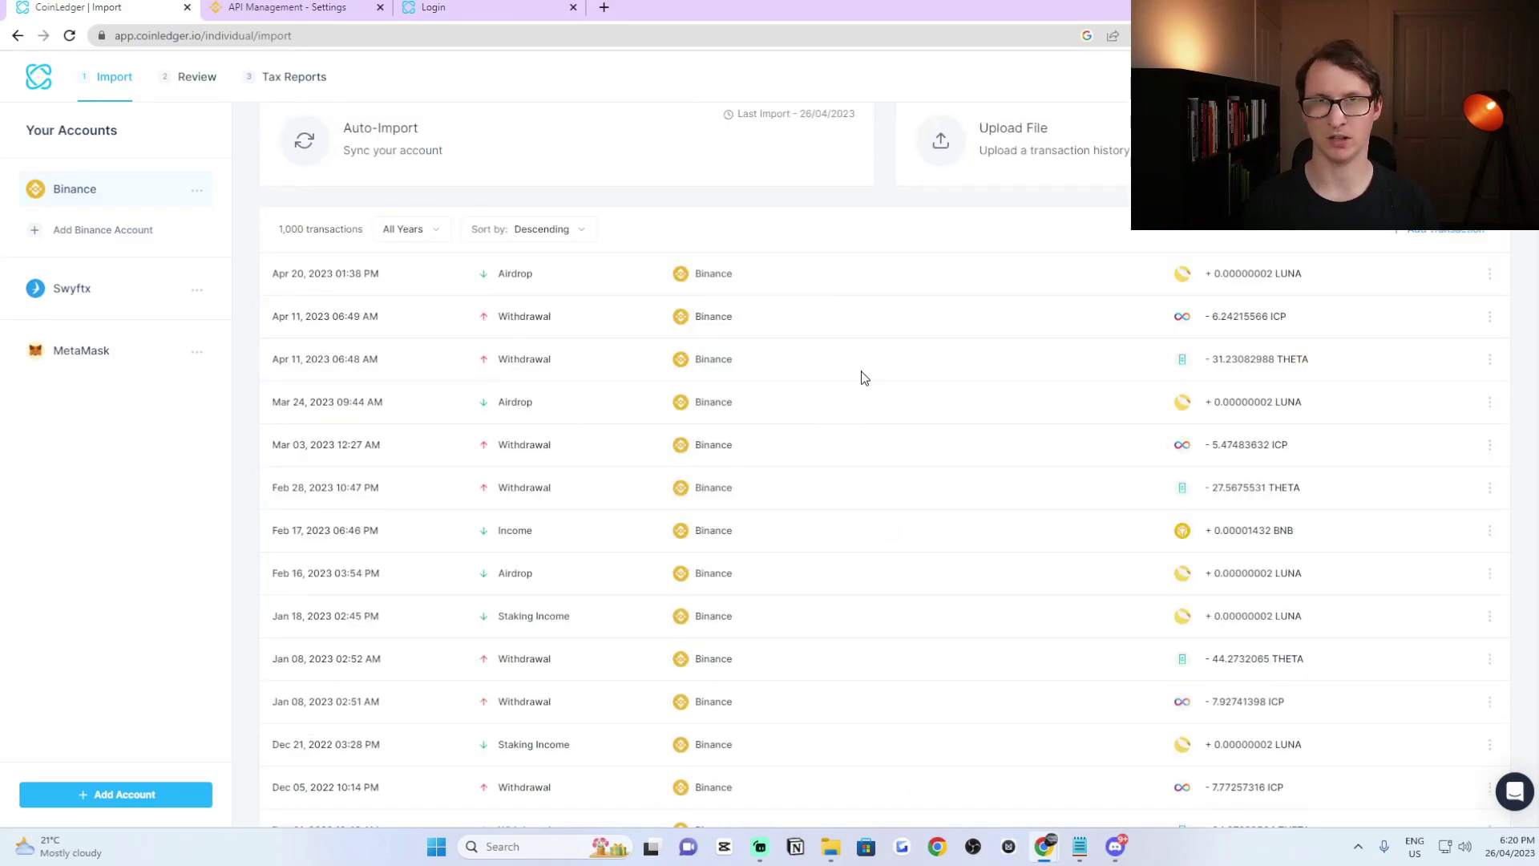
{"action": "scroll", "coordinate": [930, 433], "scroll_direction": "up", "scroll_amount": 1}
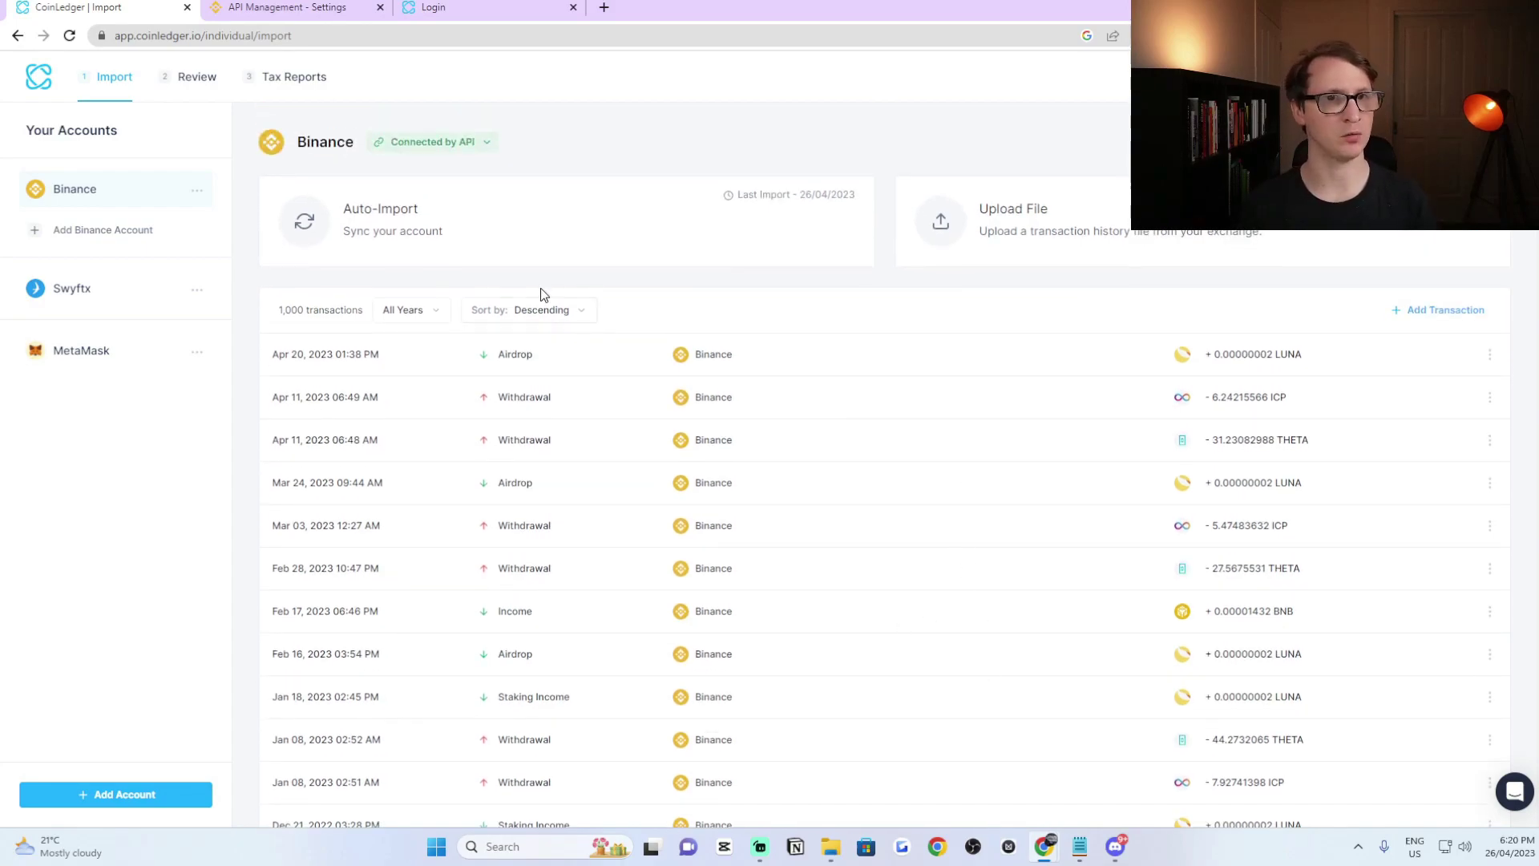
- Go to the Review page showing Historical Price Warning and Missing Cost Basis alerts
{"action": "left_click", "coordinate": [222, 81]}
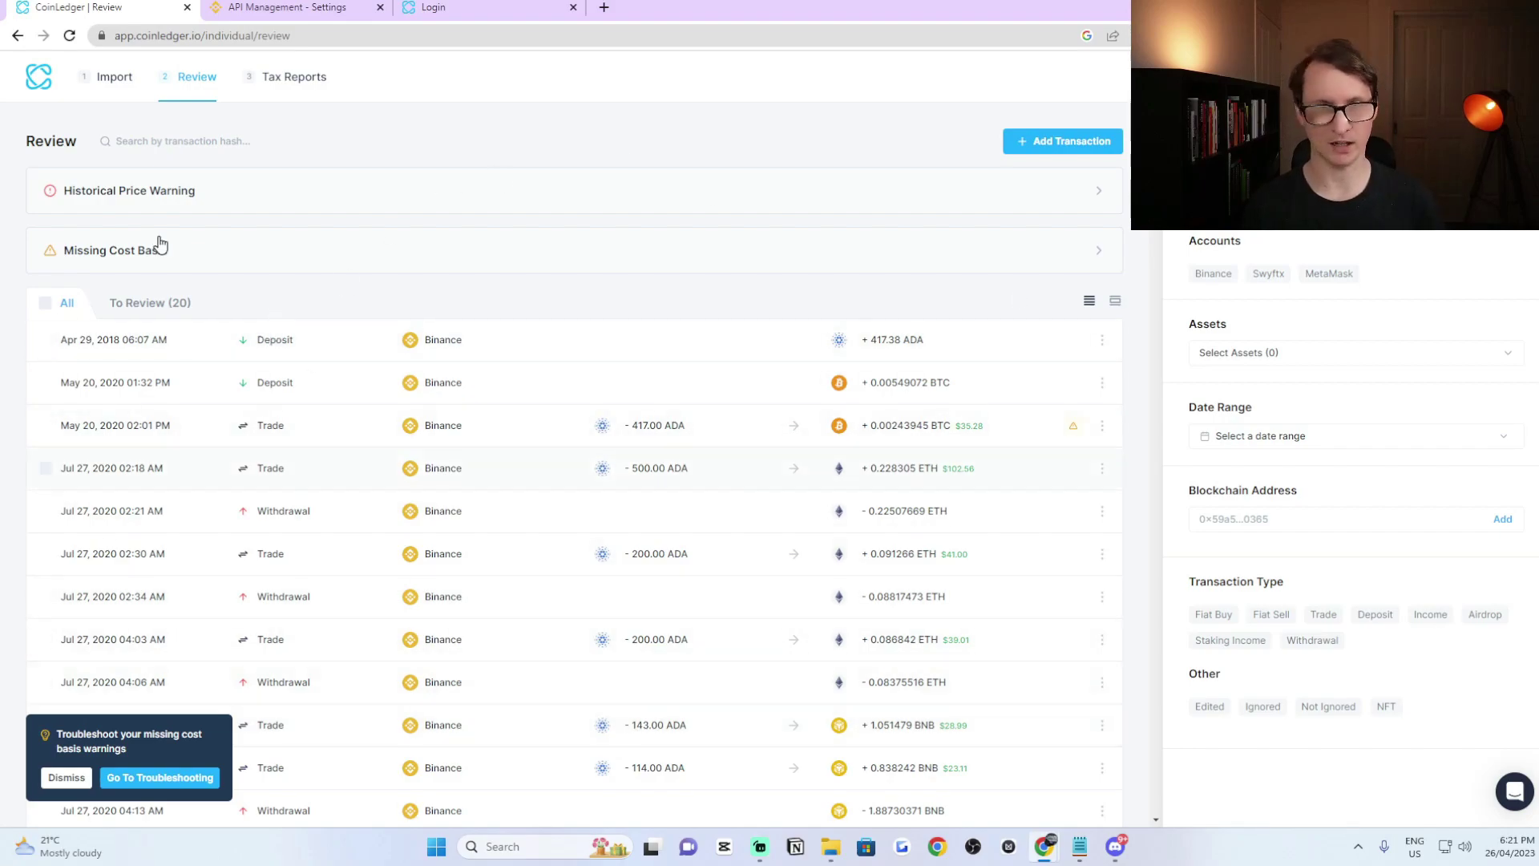
- View the 2022/23 Tax Report's $1,041 capital gains figure, chart and locked summary section
{"action": "left_click", "coordinate": [295, 86]}
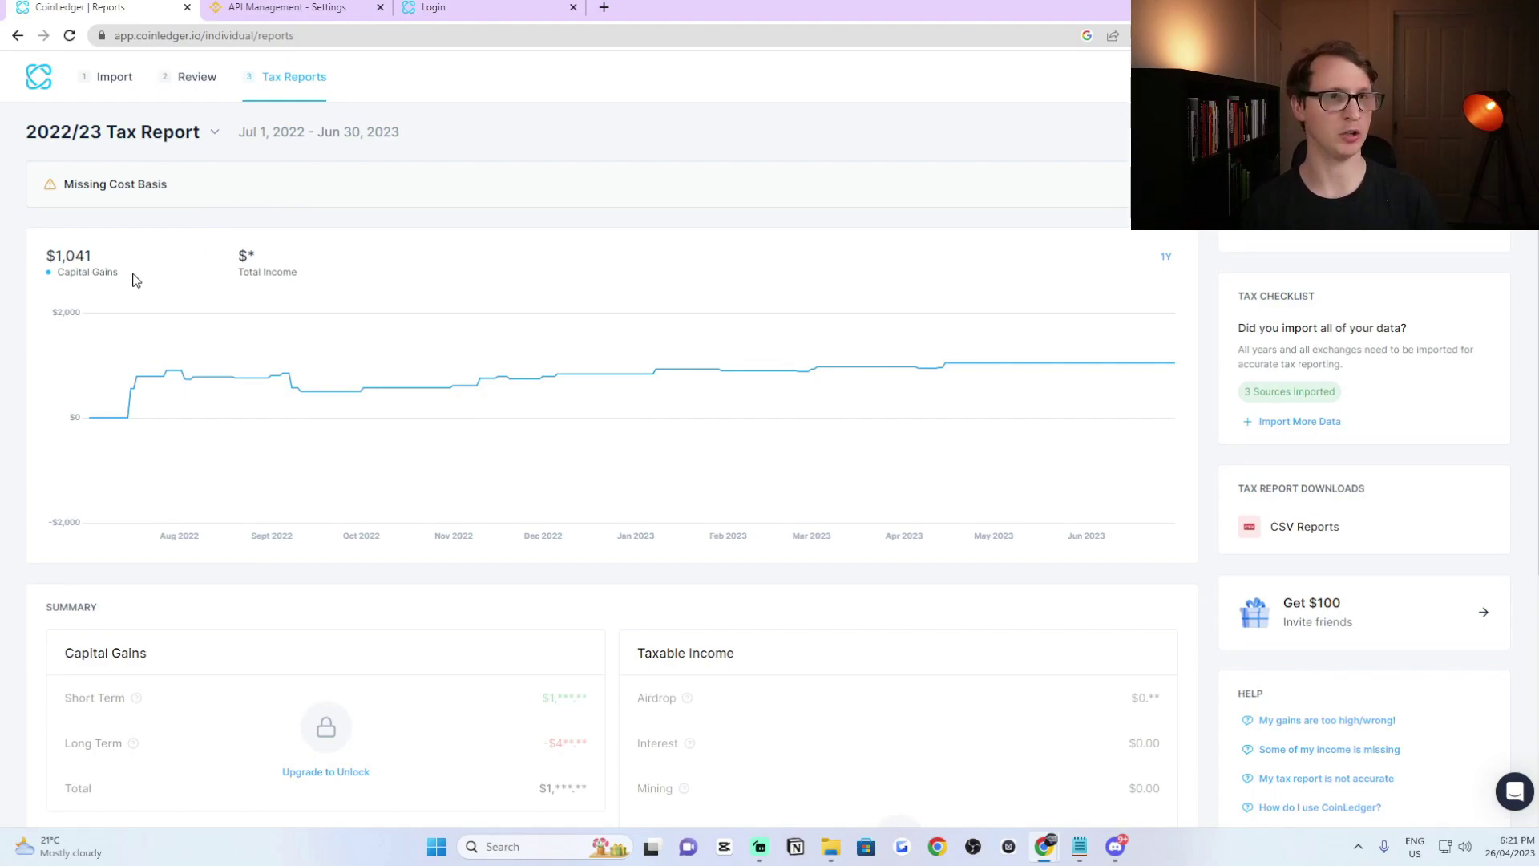
{"action": "left_click_drag", "start_coordinate": [134, 268], "coordinate": [49, 255]}
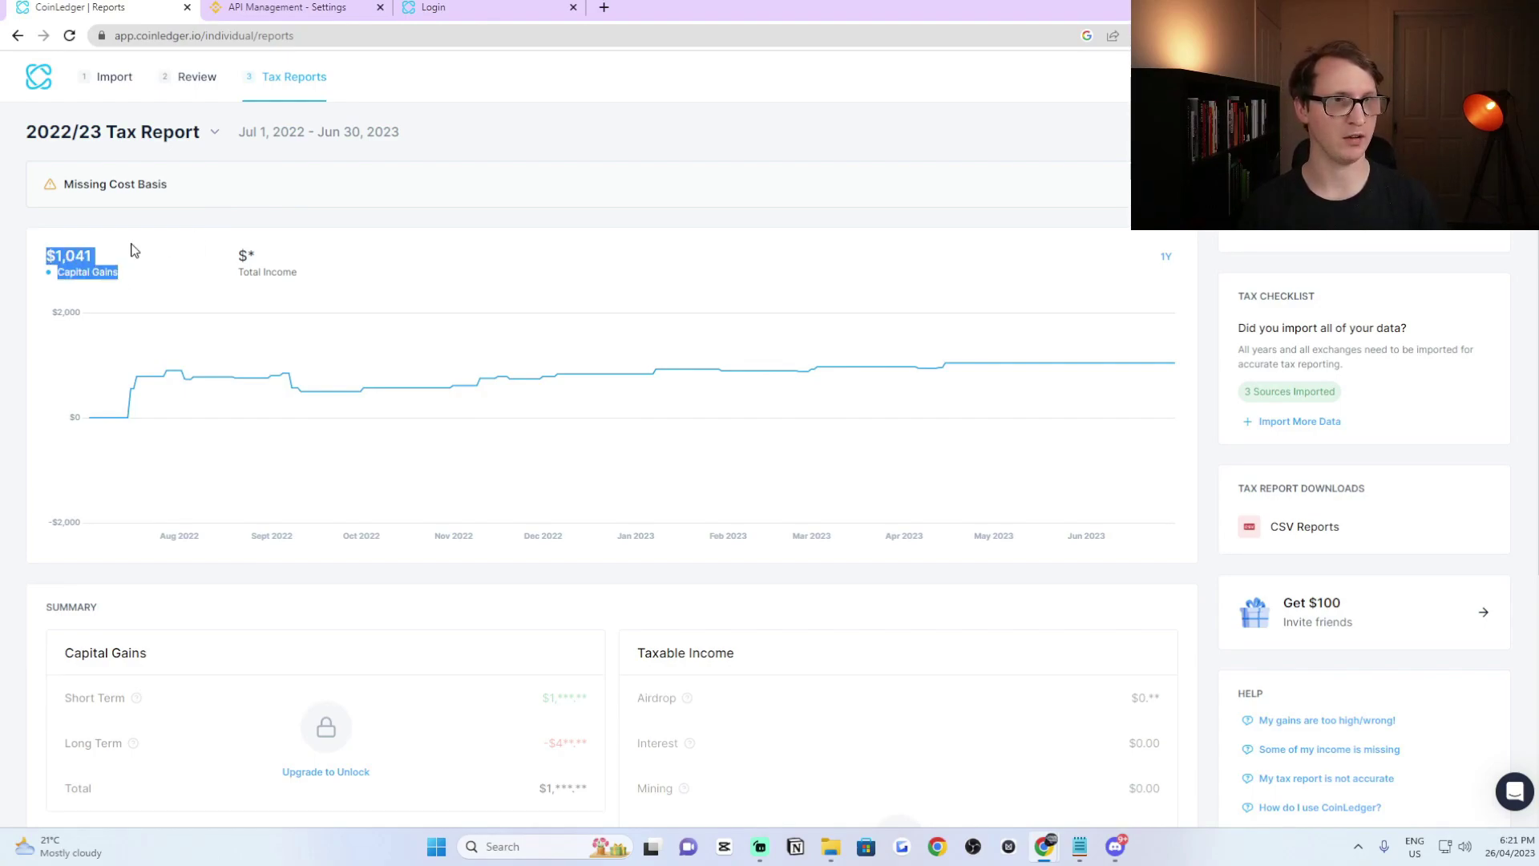
{"action": "left_click", "coordinate": [156, 249]}
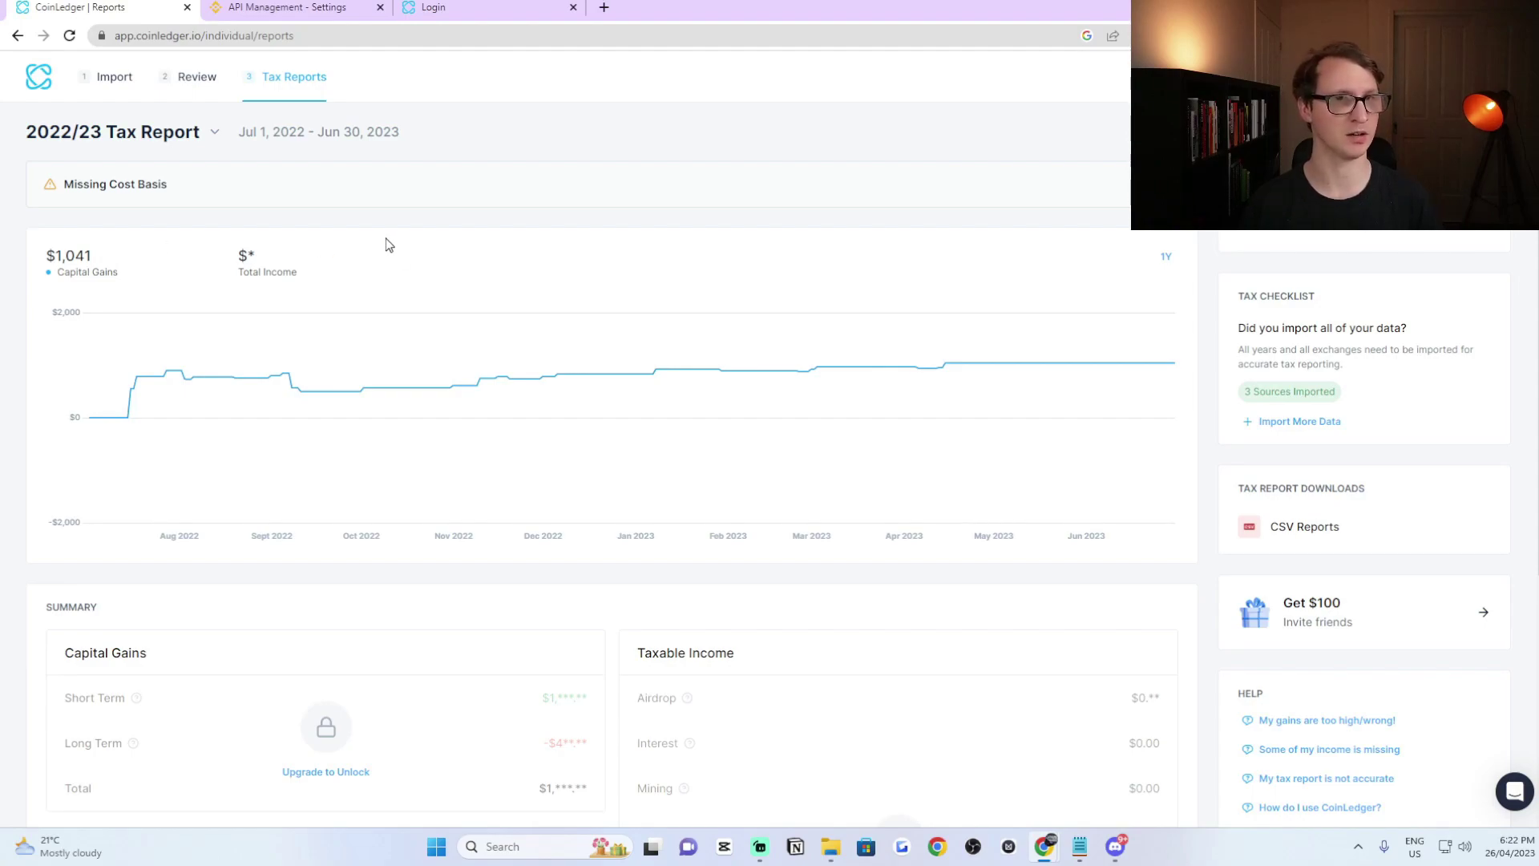
{"action": "mouse_move", "coordinate": [161, 427]}
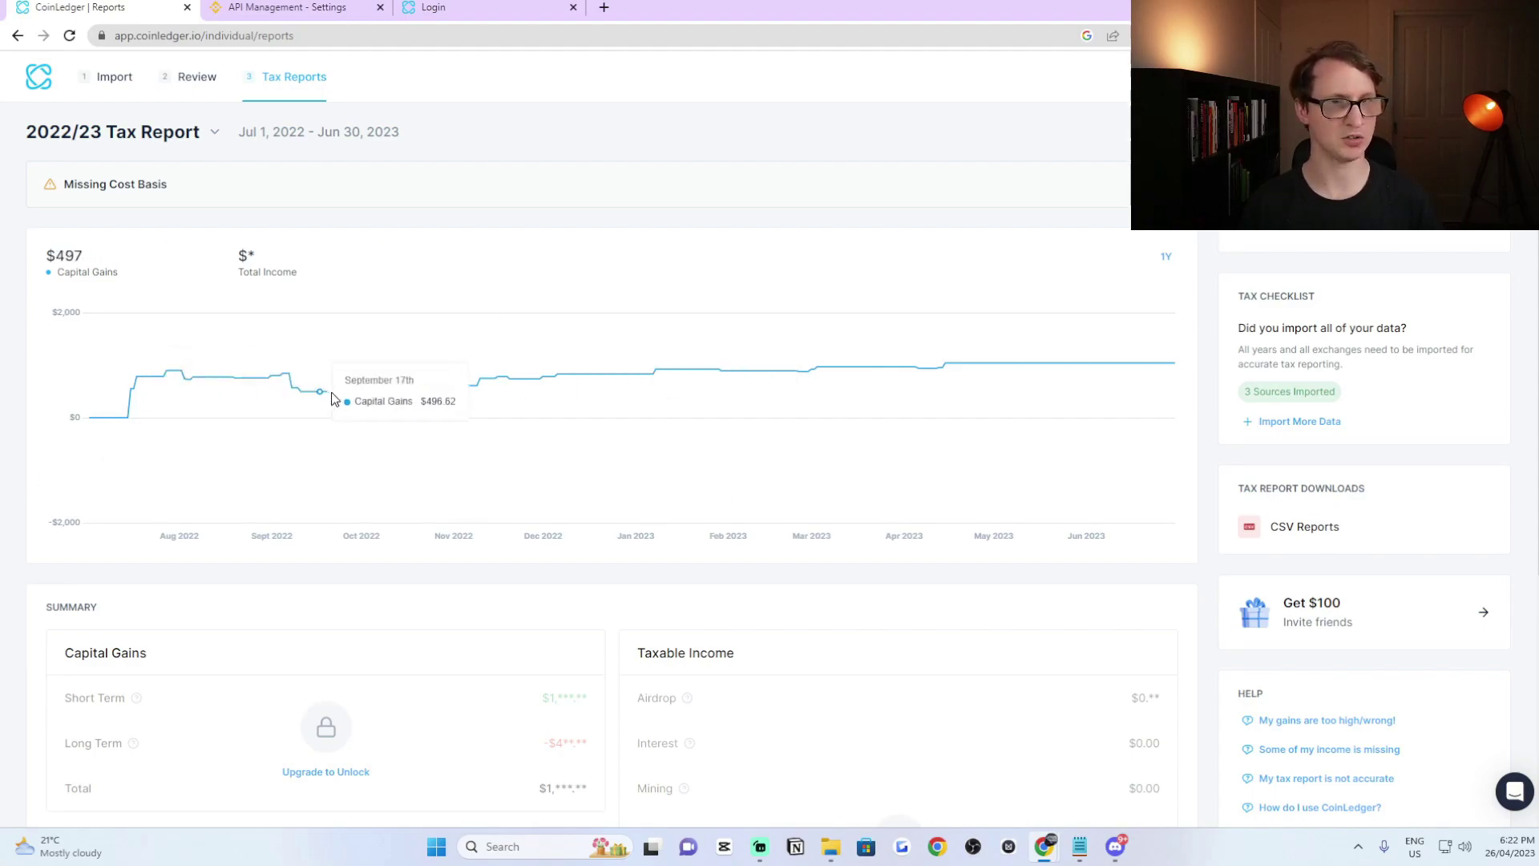
{"action": "left_click_drag", "start_coordinate": [319, 276], "coordinate": [240, 248]}
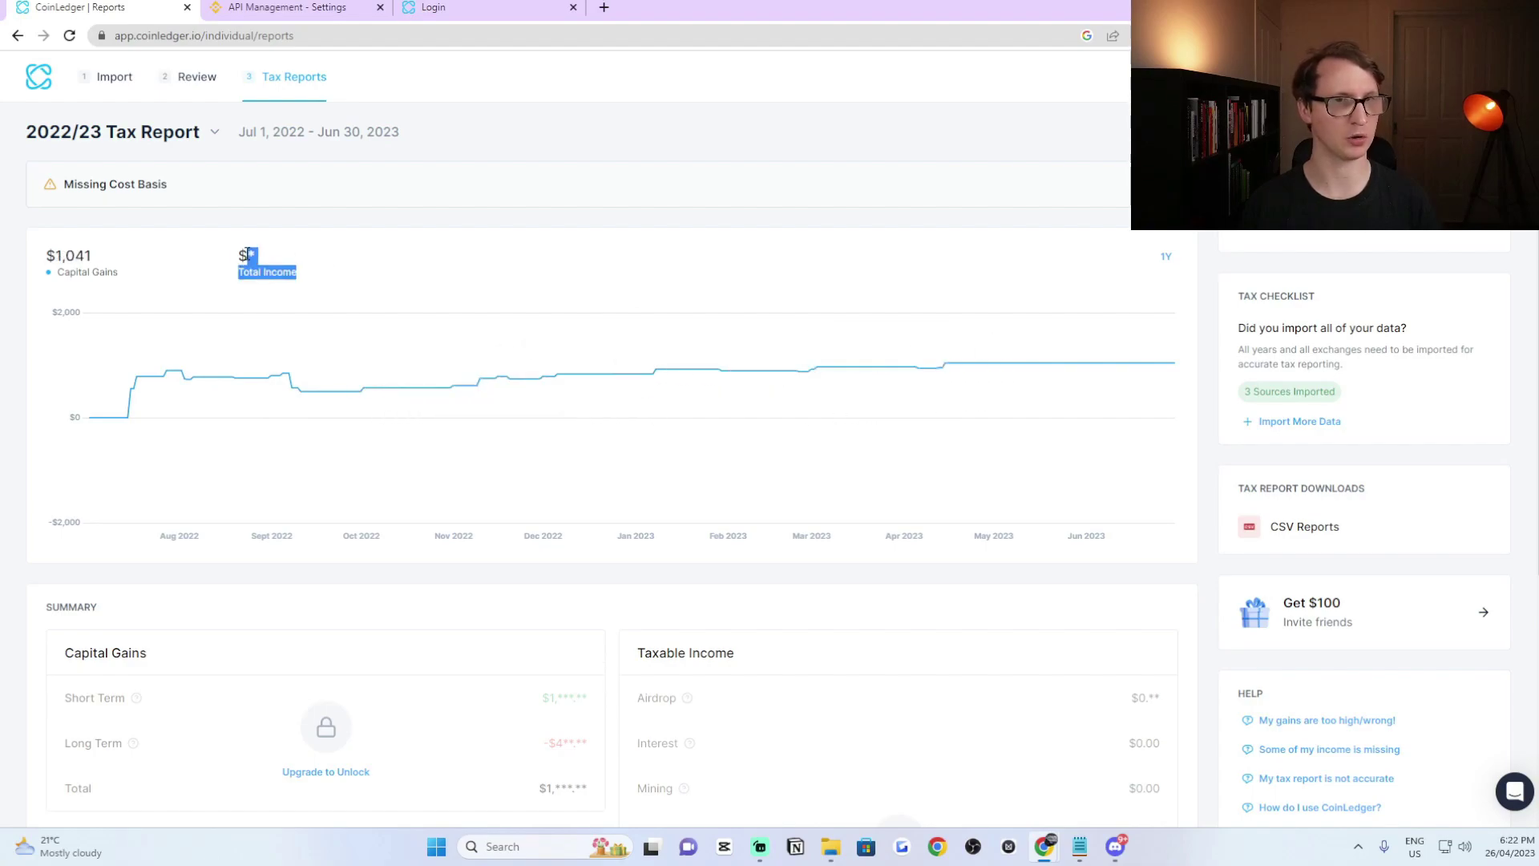
{"action": "scroll", "coordinate": [559, 299], "scroll_direction": "down", "scroll_amount": 5}
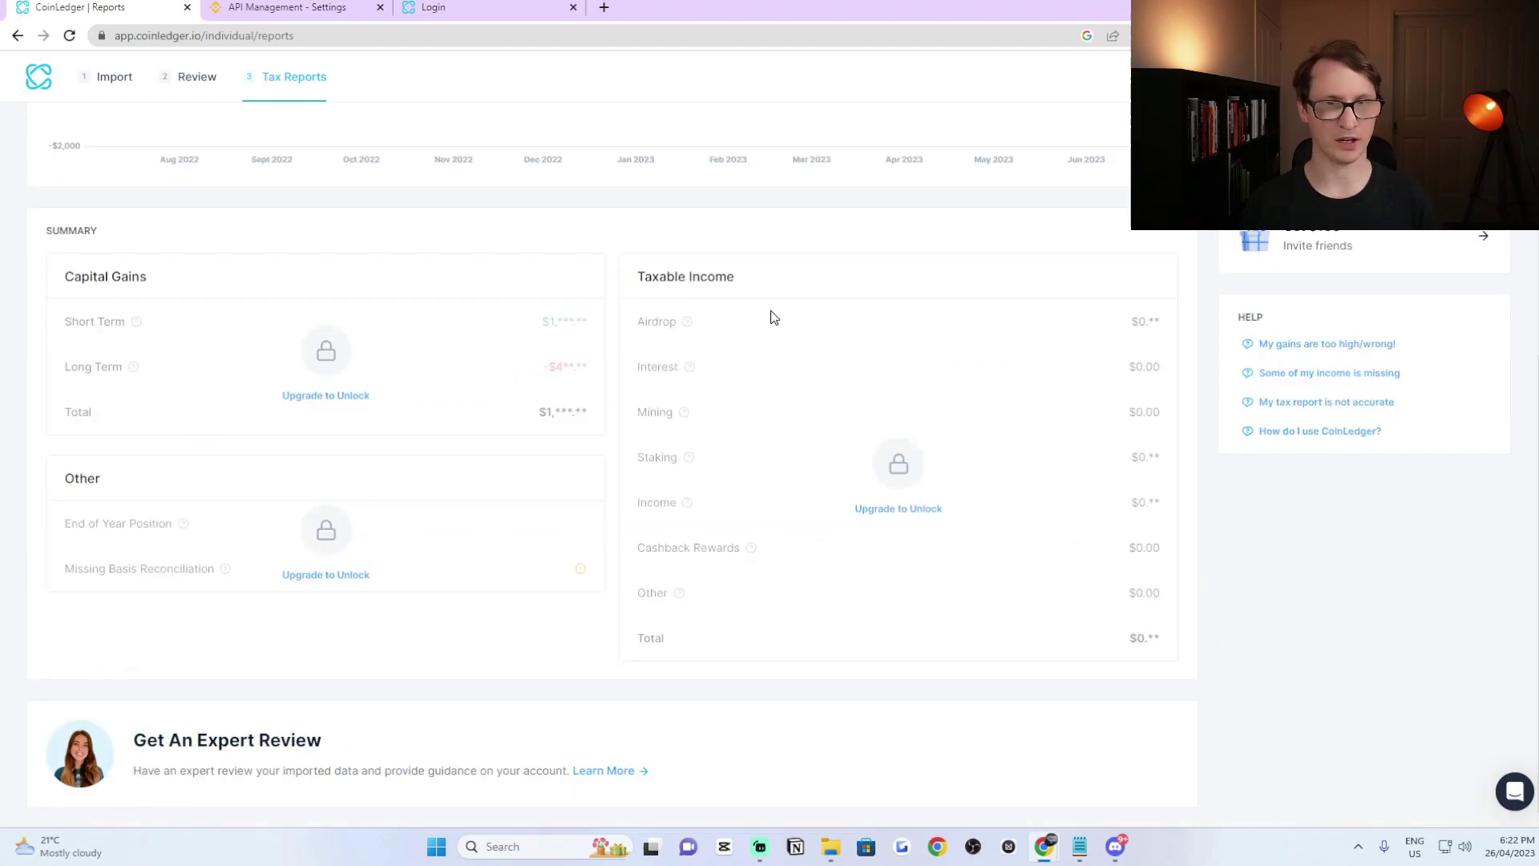
{"action": "scroll", "coordinate": [832, 344], "scroll_direction": "up", "scroll_amount": 5}
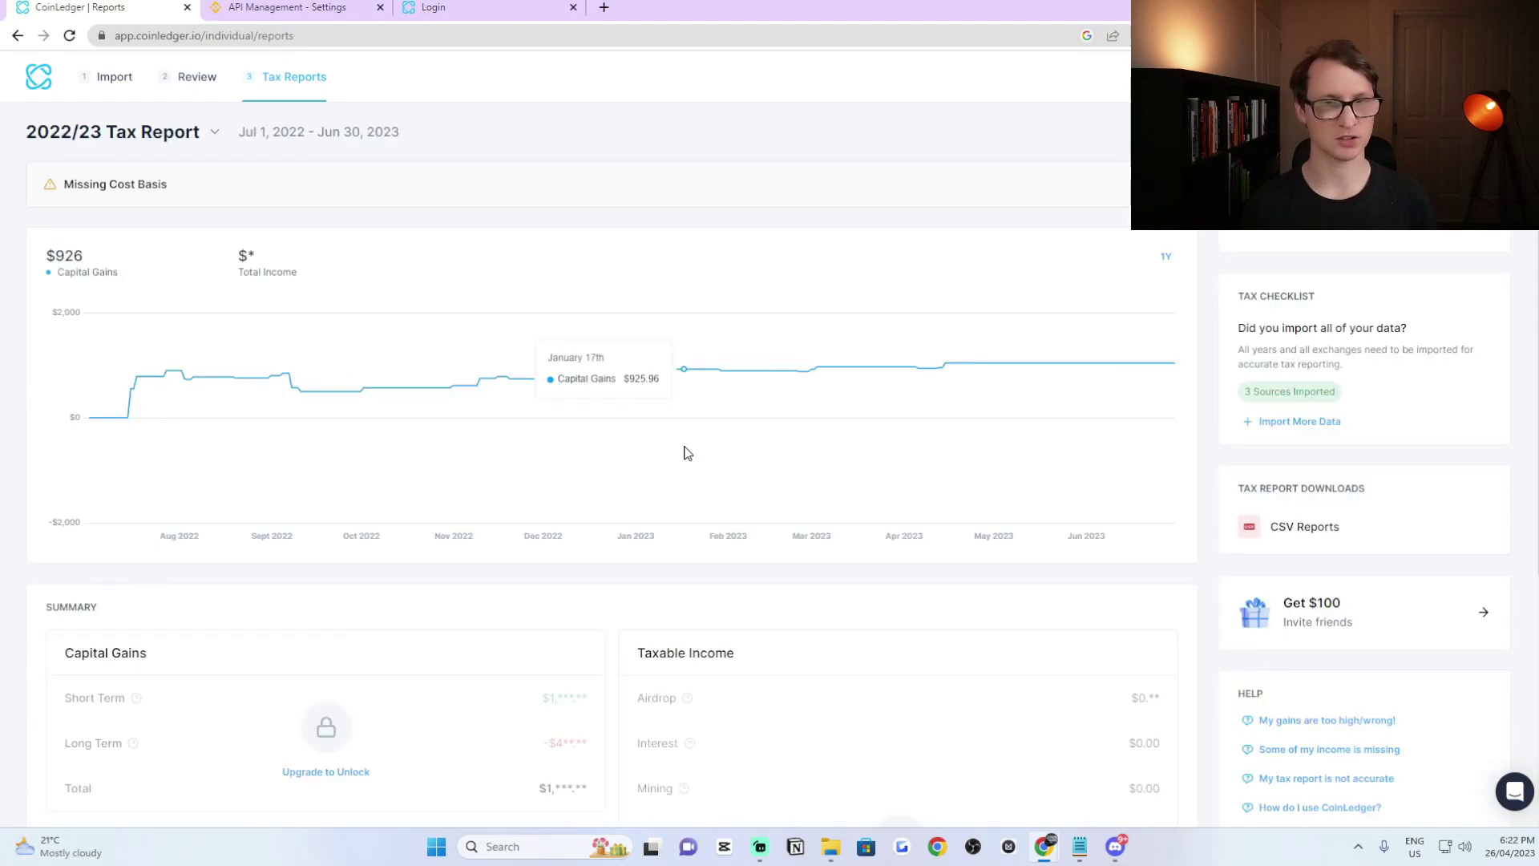
{"action": "scroll", "coordinate": [919, 385], "scroll_direction": "down", "scroll_amount": 4}
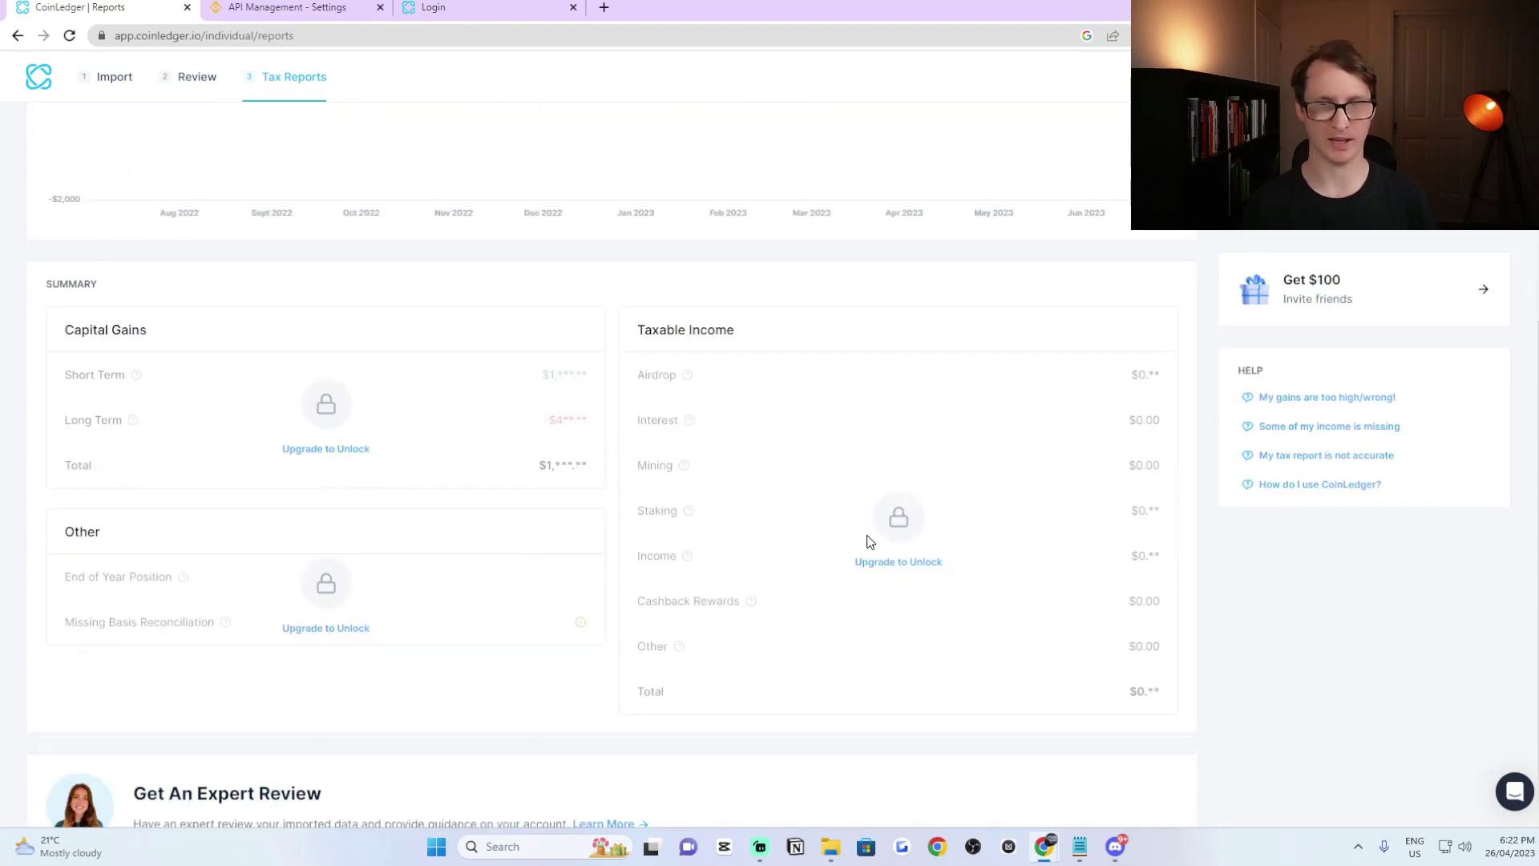
- Unlock the report's purchase page and review the 2022 Investor Report, US$99.99 total and payment details
{"action": "left_click", "coordinate": [892, 570]}
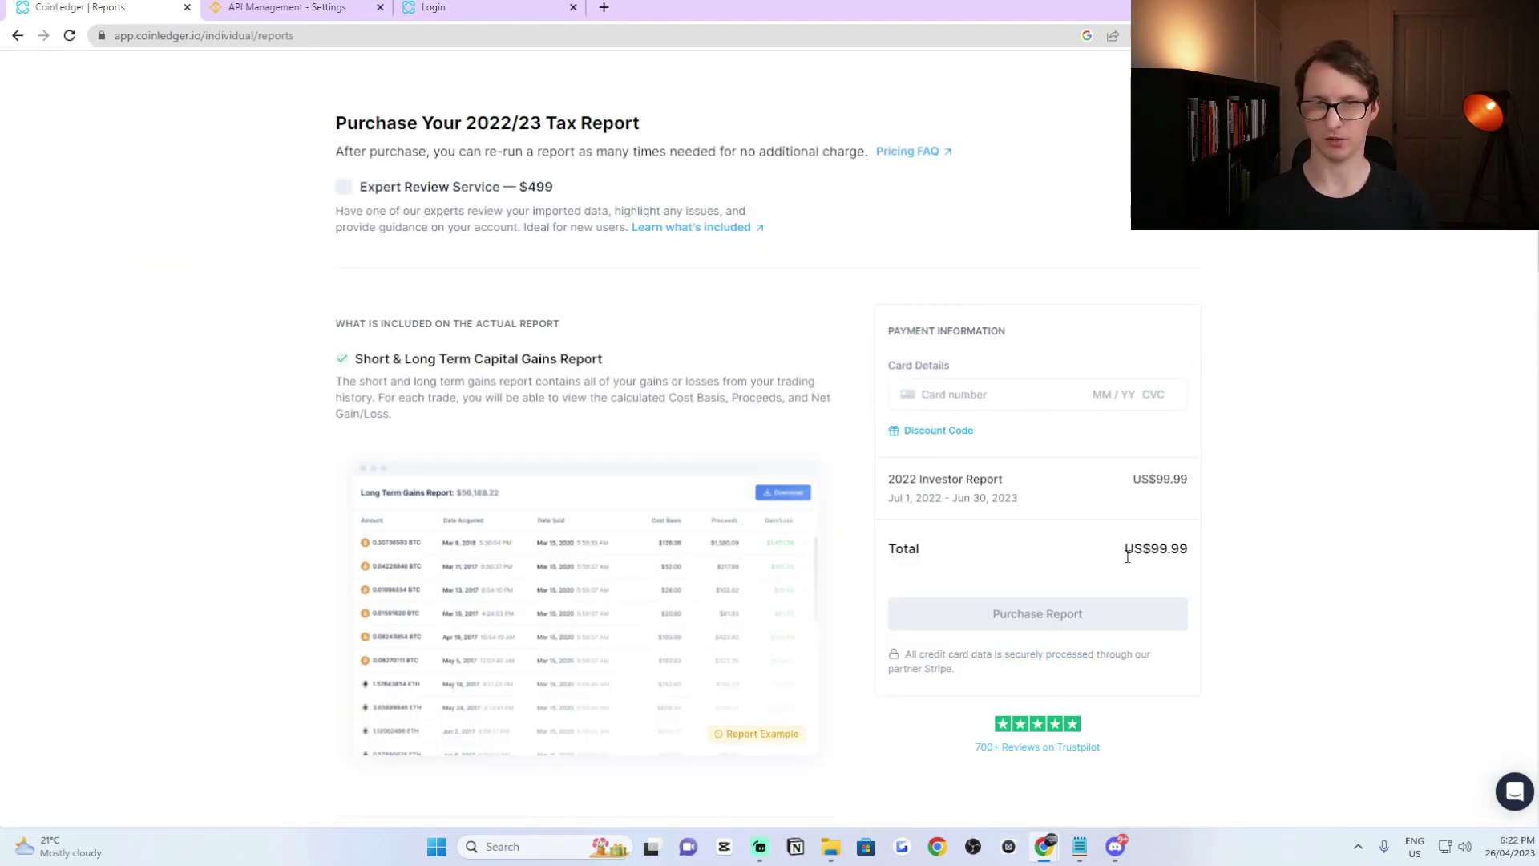
{"action": "left_click_drag", "start_coordinate": [1127, 556], "coordinate": [1159, 566]}
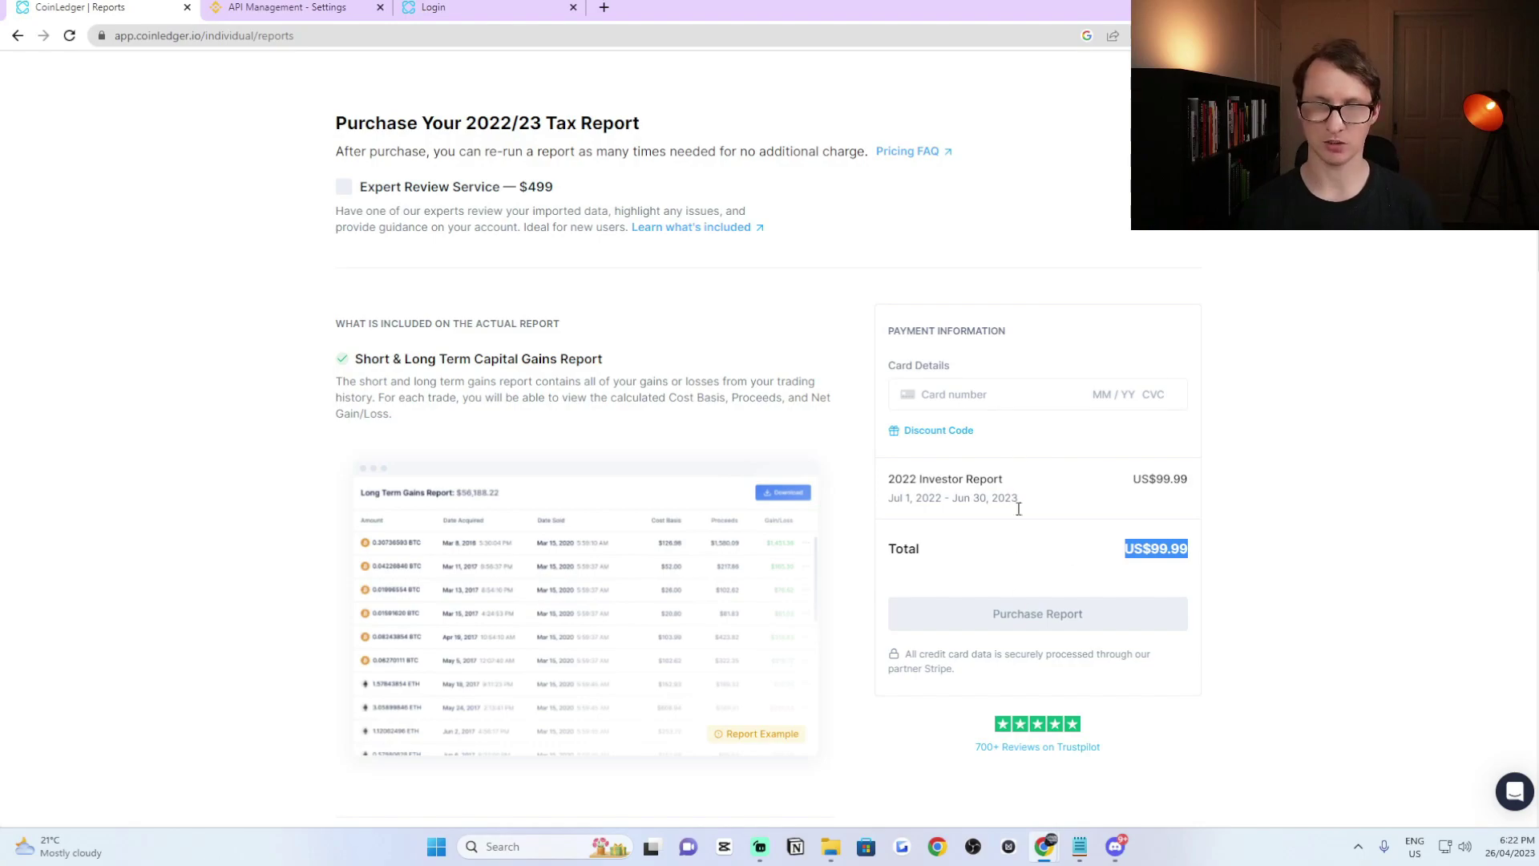
{"action": "left_click_drag", "start_coordinate": [934, 479], "coordinate": [1003, 481]}
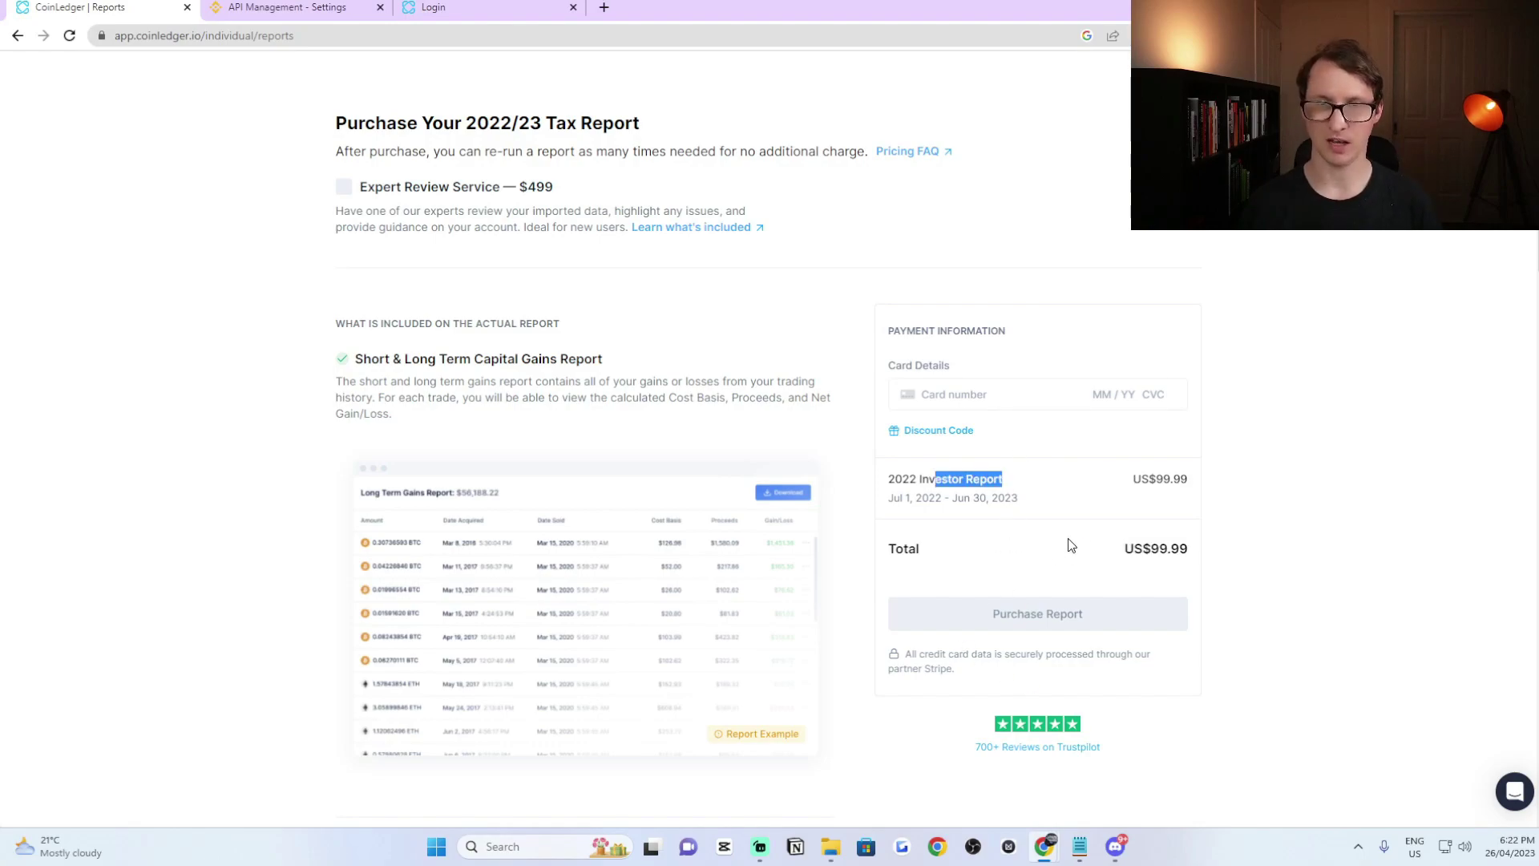
{"action": "left_click", "coordinate": [1087, 510]}
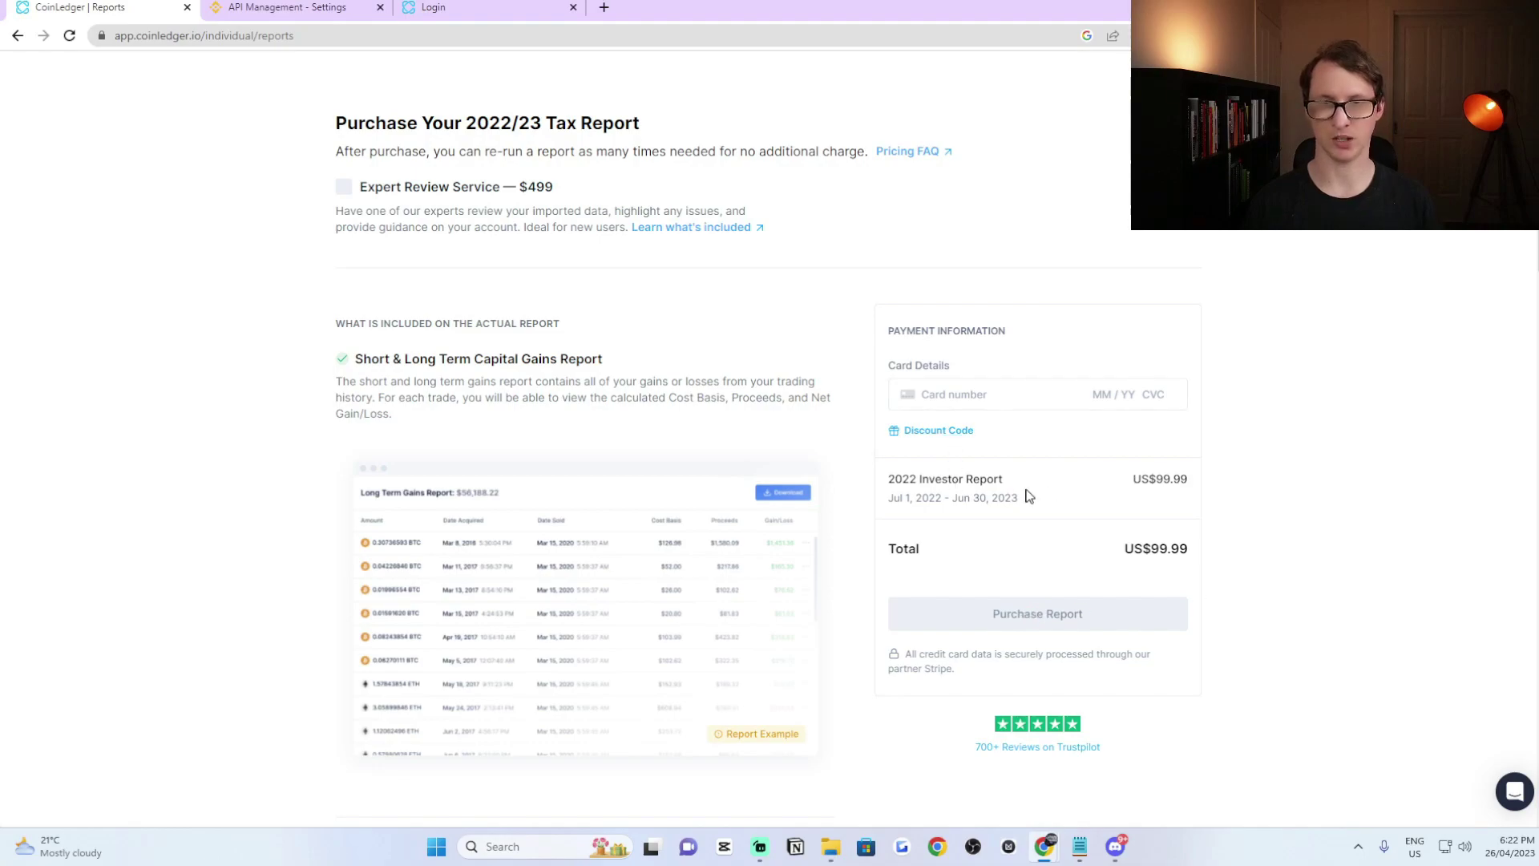
{"action": "left_click_drag", "start_coordinate": [1028, 496], "coordinate": [888, 327]}
{"action": "left_click", "coordinate": [1053, 573]}
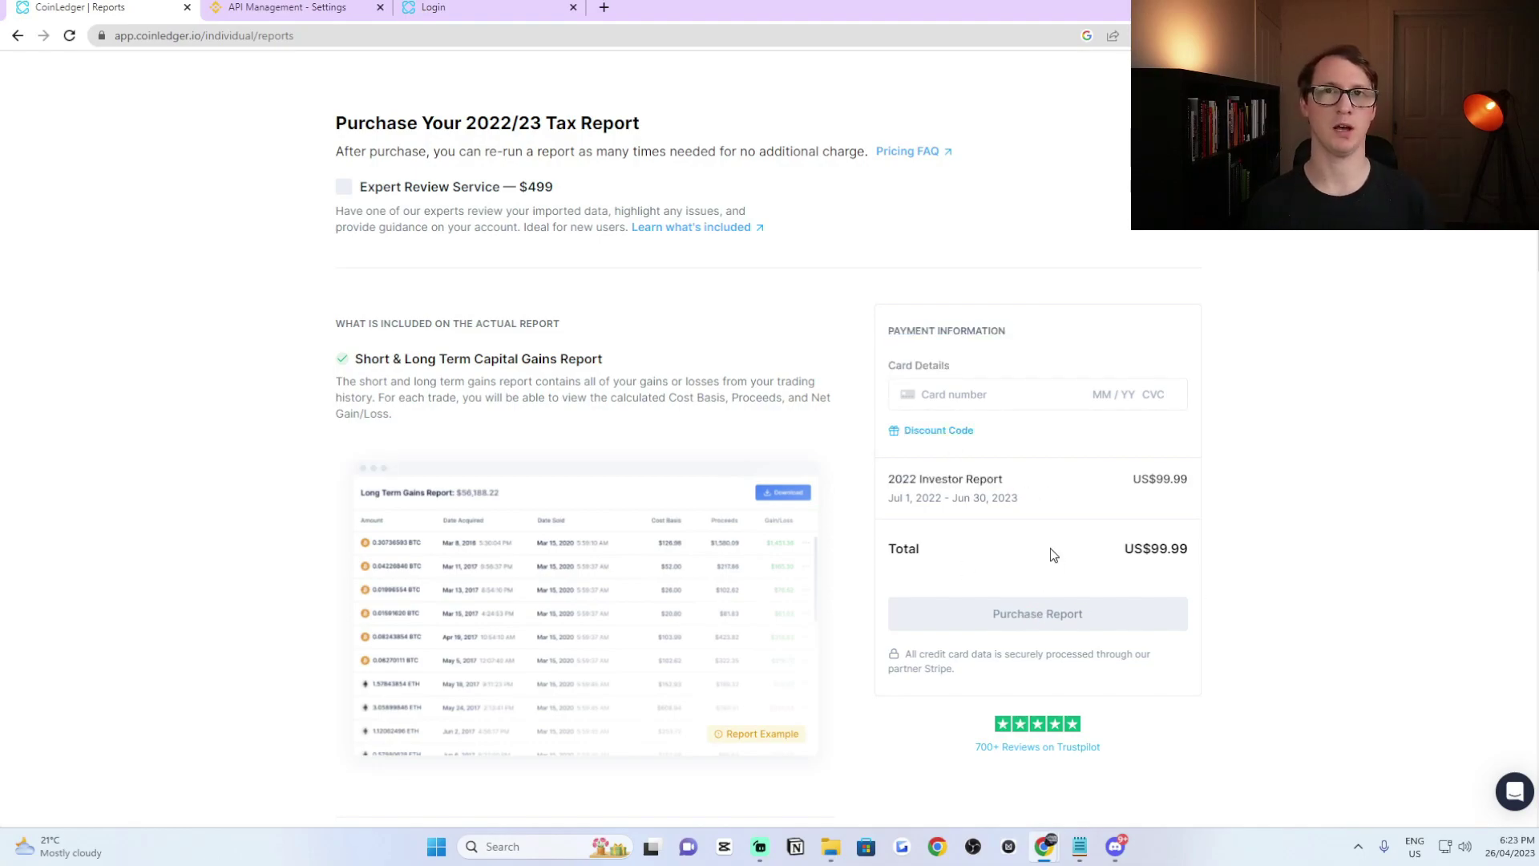